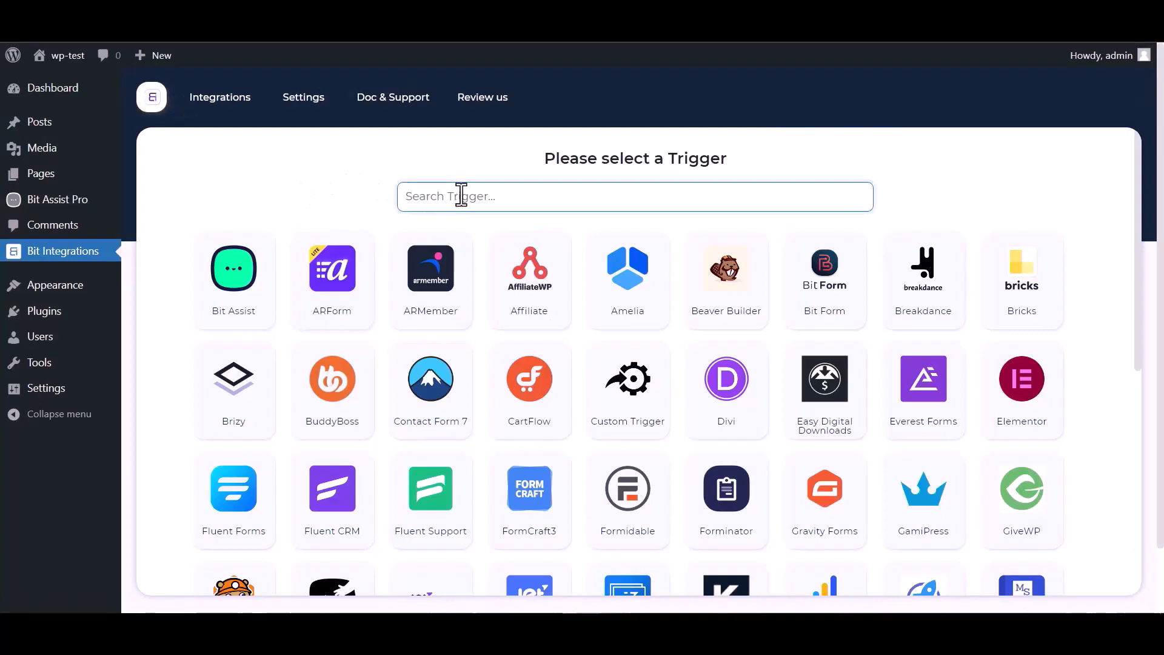
Choose Bit Assist as the trigger, copy its webhook URL, and start fetching test data
{"action": "type", "text": "bit"}
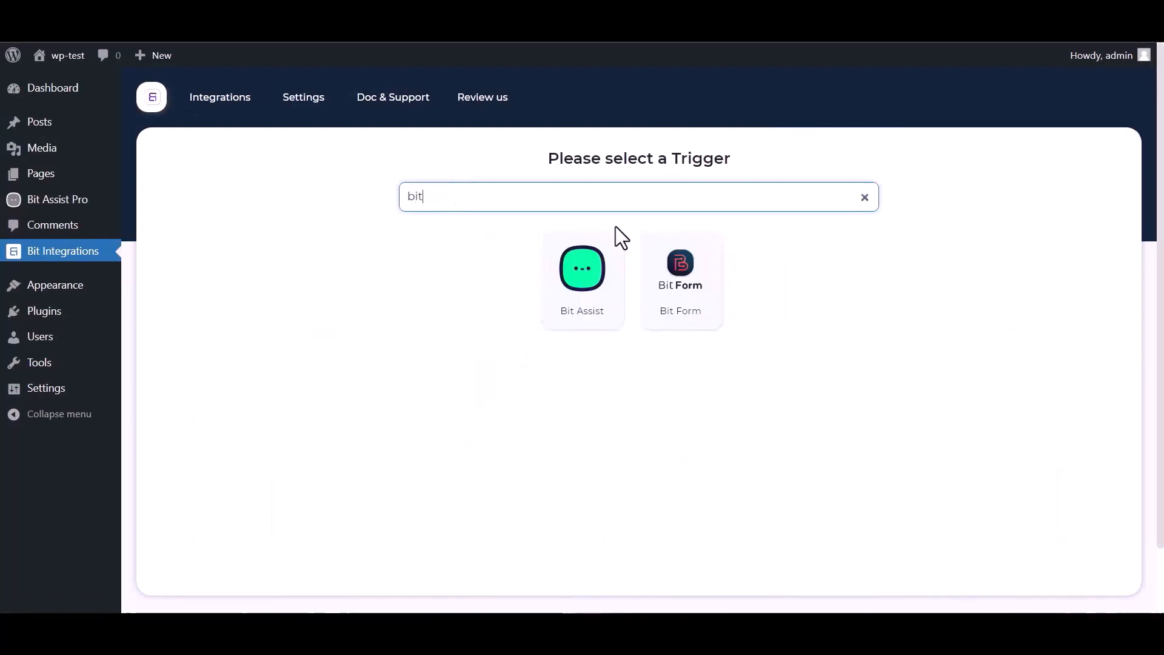
{"action": "left_click", "coordinate": [566, 302]}
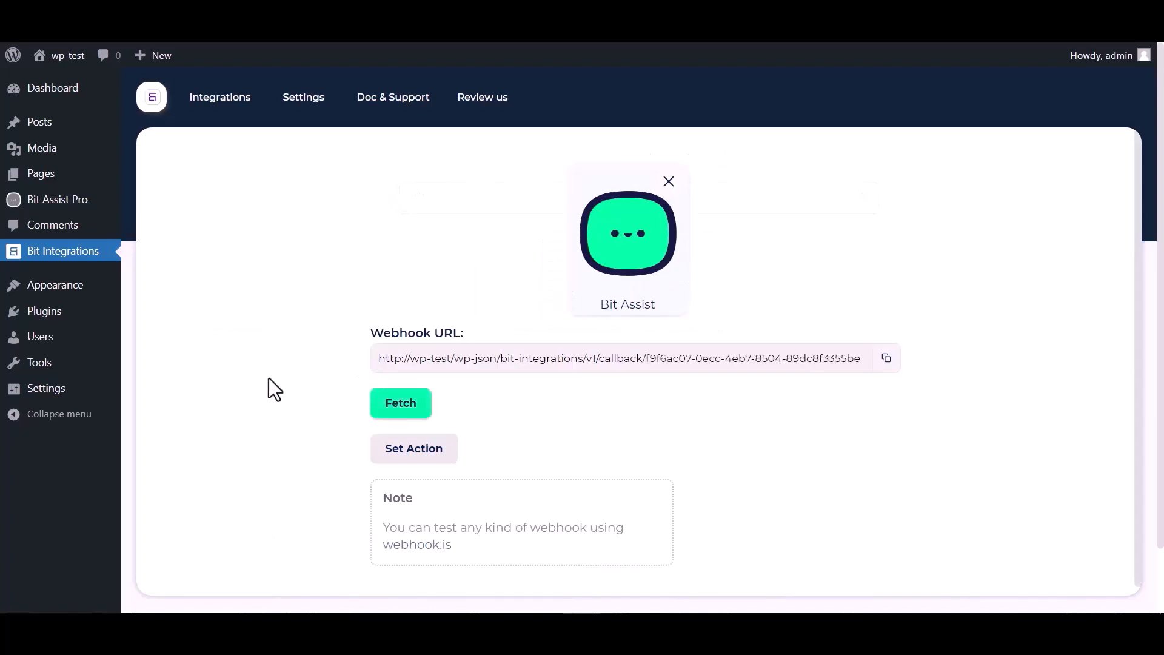
{"action": "left_click", "coordinate": [886, 360]}
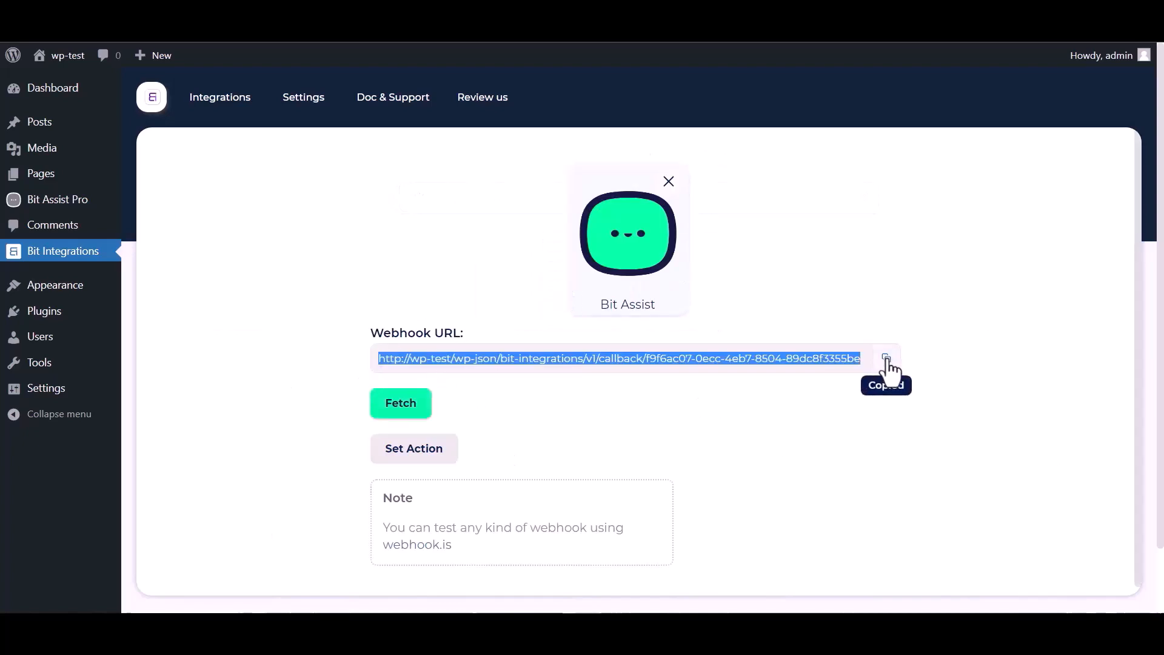
{"action": "left_click", "coordinate": [401, 414]}
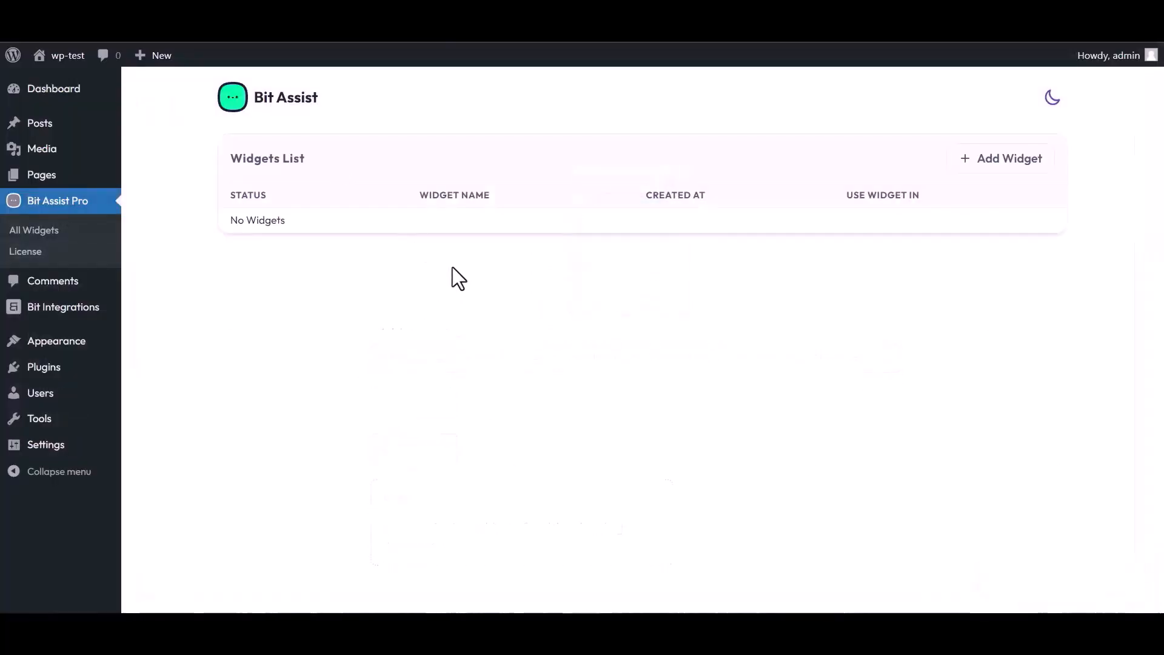
Create a Bit Assist widget named 'Bit Integrations' and open it for editing
{"action": "left_click", "coordinate": [1004, 162]}
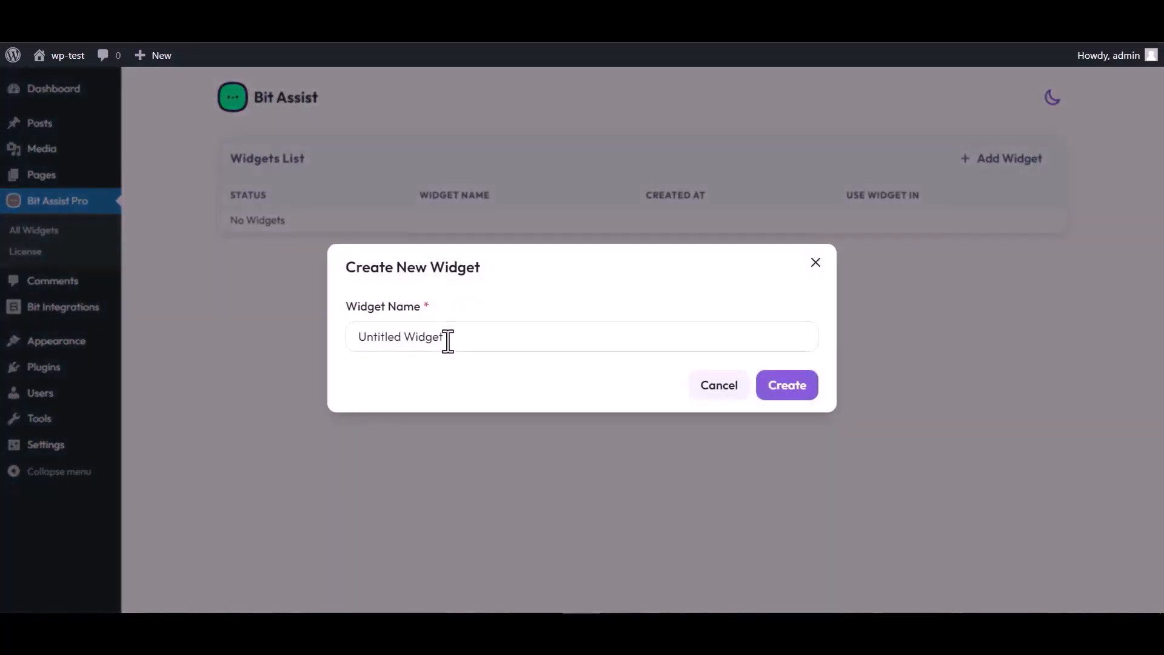
{"action": "triple_click", "coordinate": [451, 338]}
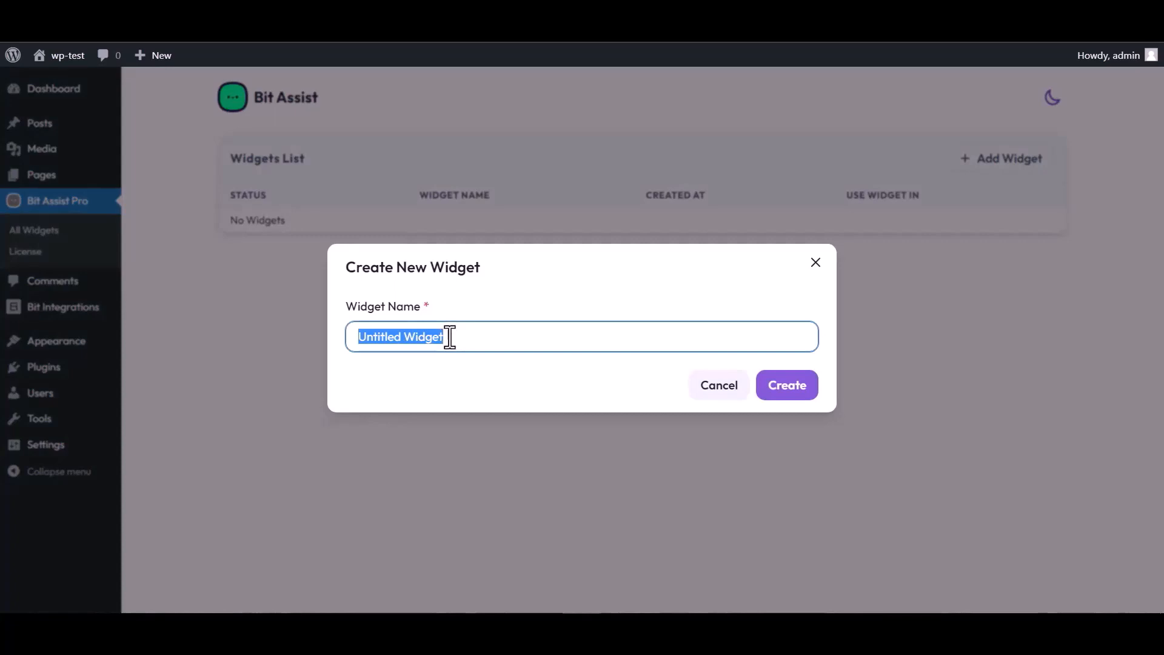
{"action": "type", "text": "Bit "}
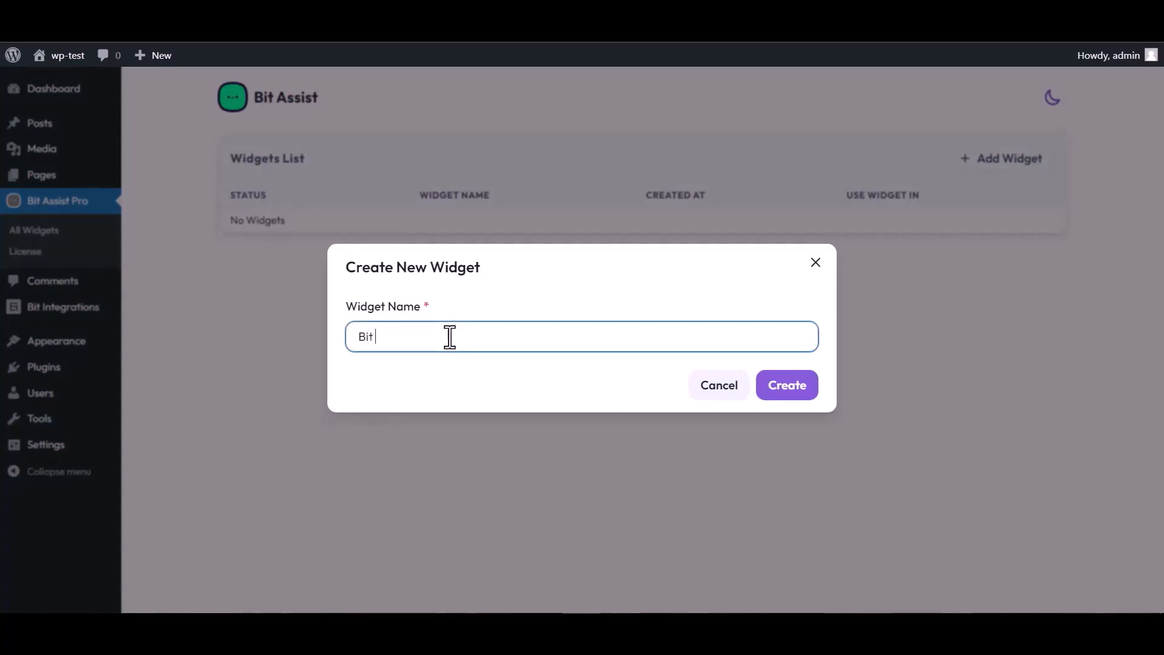
{"action": "type", "text": "Integrations"}
{"action": "left_click", "coordinate": [798, 395]}
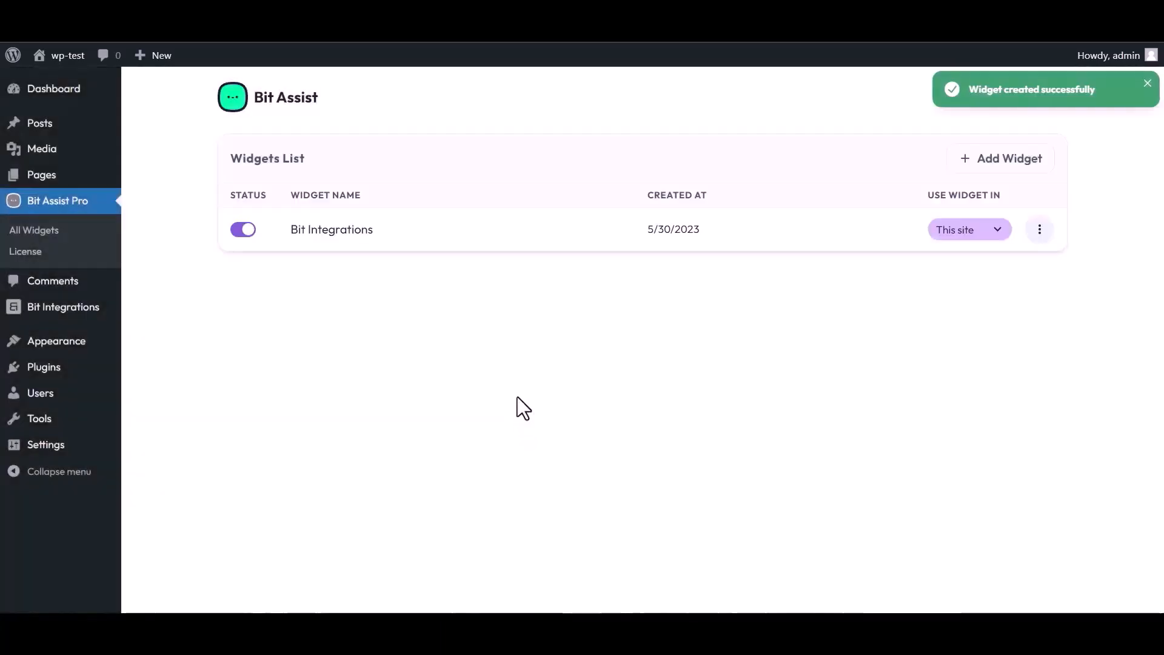
{"action": "left_click", "coordinate": [1040, 231]}
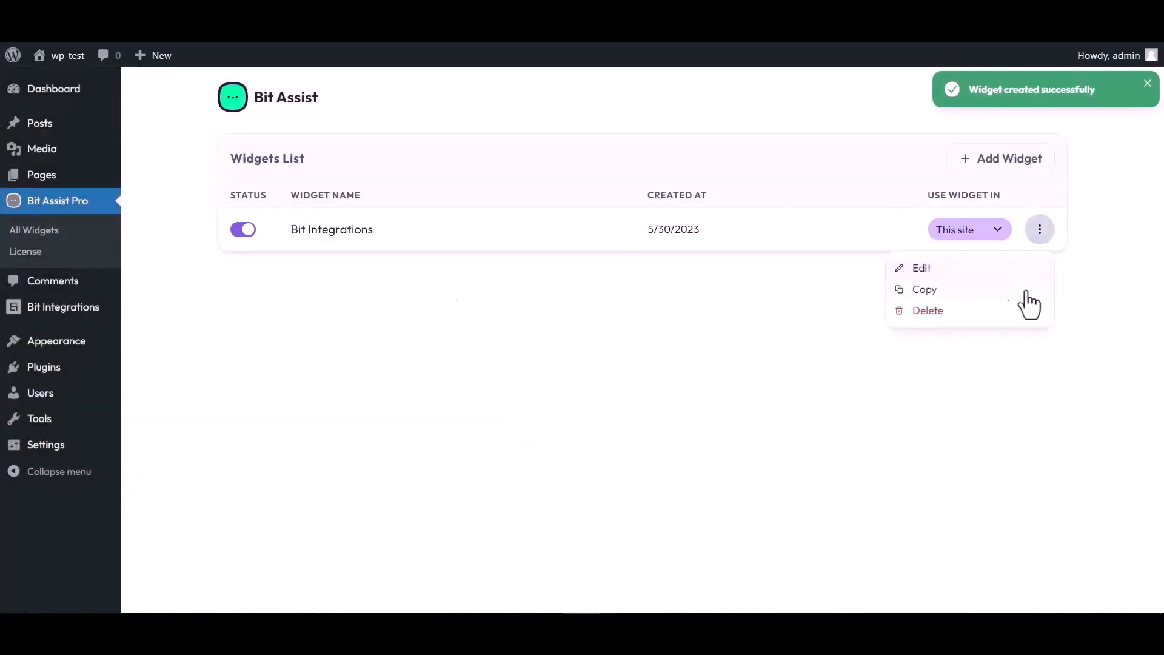
{"action": "left_click", "coordinate": [922, 270]}
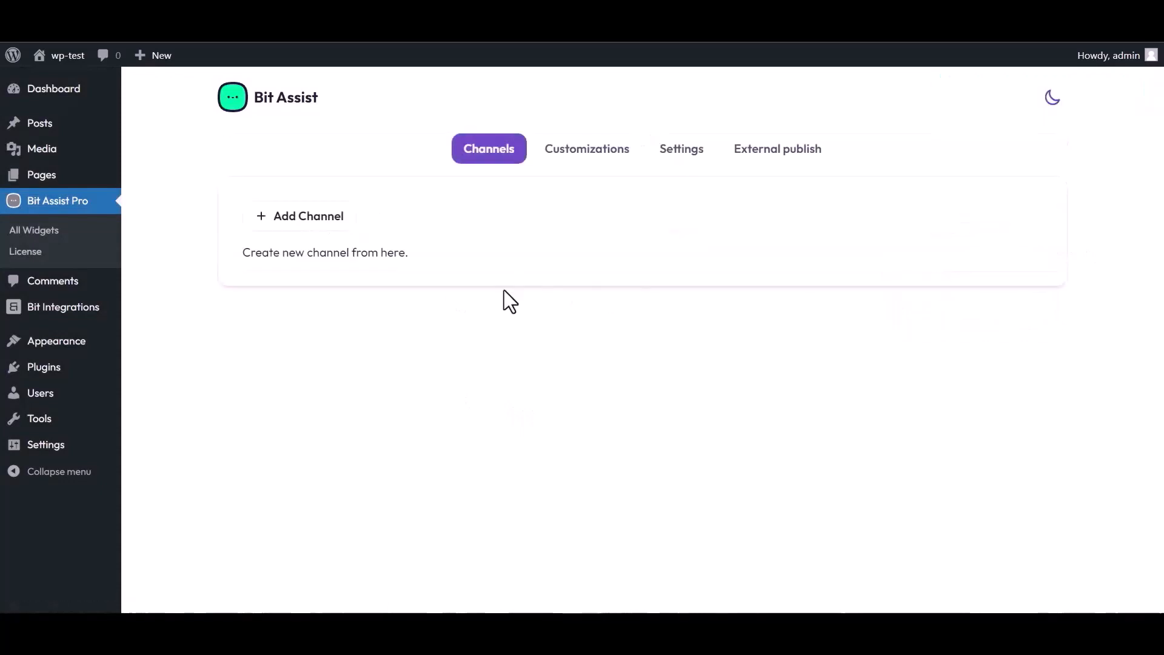
Add a Custom Form channel titled 'Bit Integrations' to the widget
{"action": "left_click", "coordinate": [314, 219]}
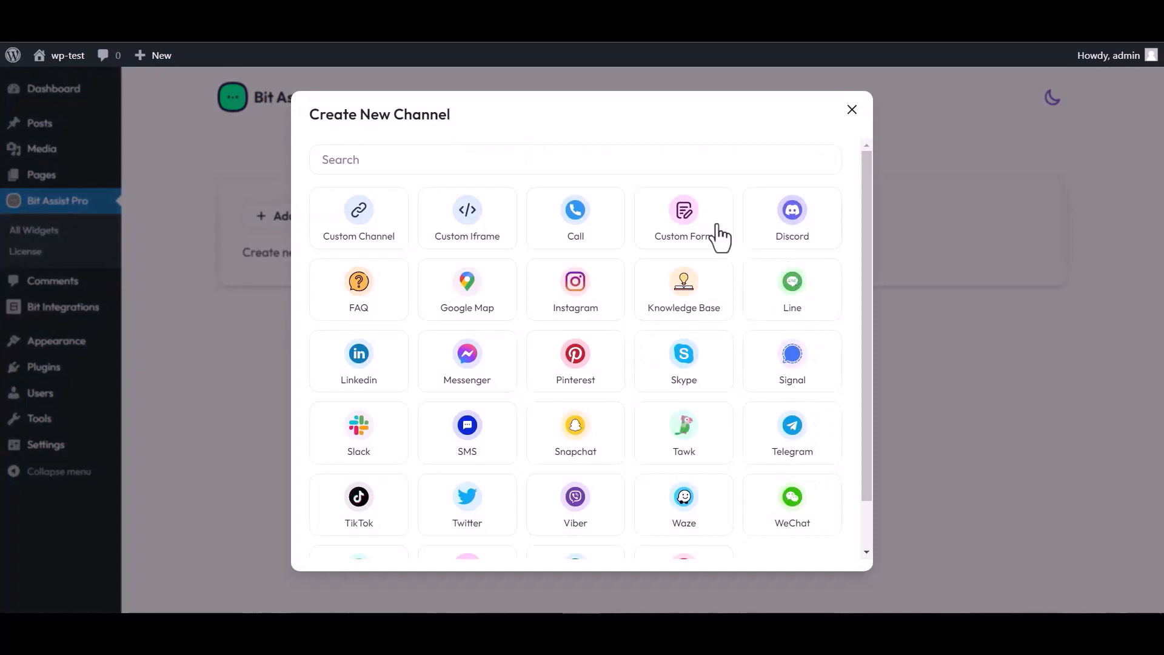
{"action": "left_click", "coordinate": [685, 231]}
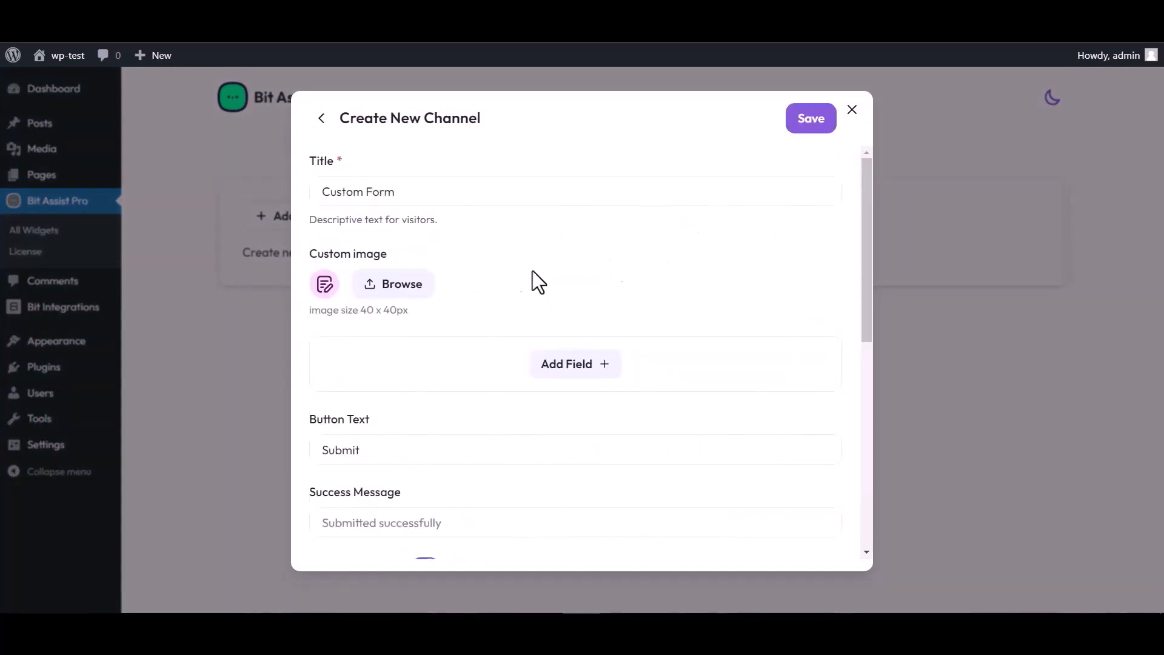
{"action": "triple_click", "coordinate": [408, 190]}
{"action": "type", "text": "Bit"}
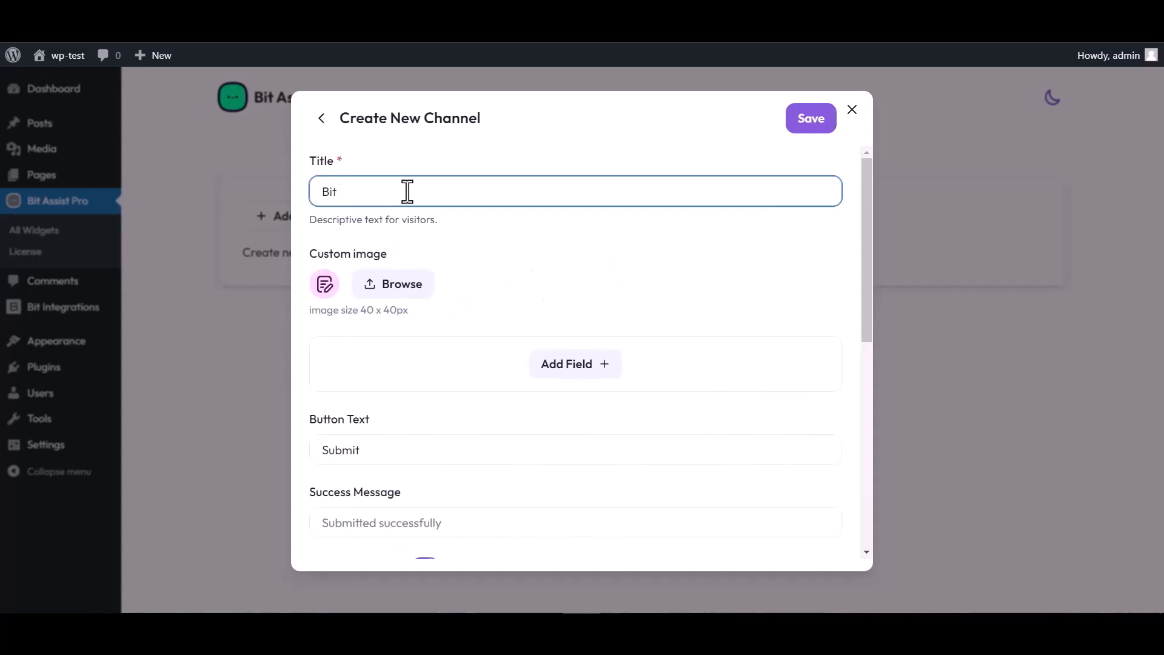
{"action": "type", "text": " Integrations"}
Add Text, Email and Number fields to the form
{"action": "left_click", "coordinate": [576, 367]}
{"action": "left_click", "coordinate": [501, 406]}
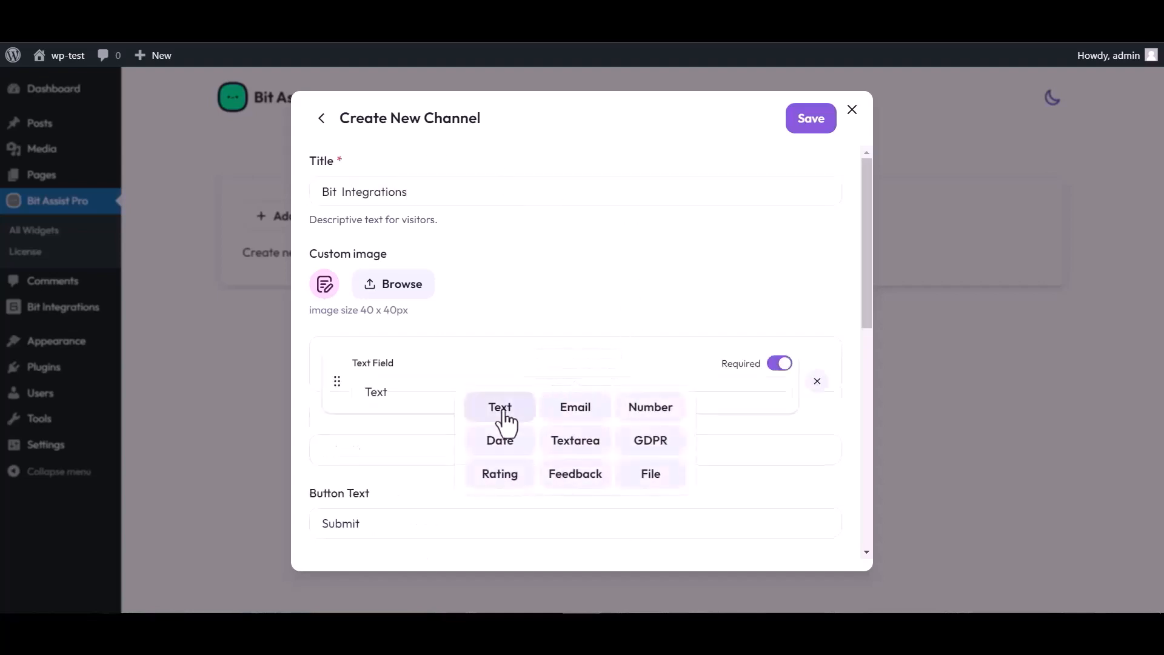
{"action": "left_click", "coordinate": [576, 439]}
{"action": "left_click", "coordinate": [575, 482]}
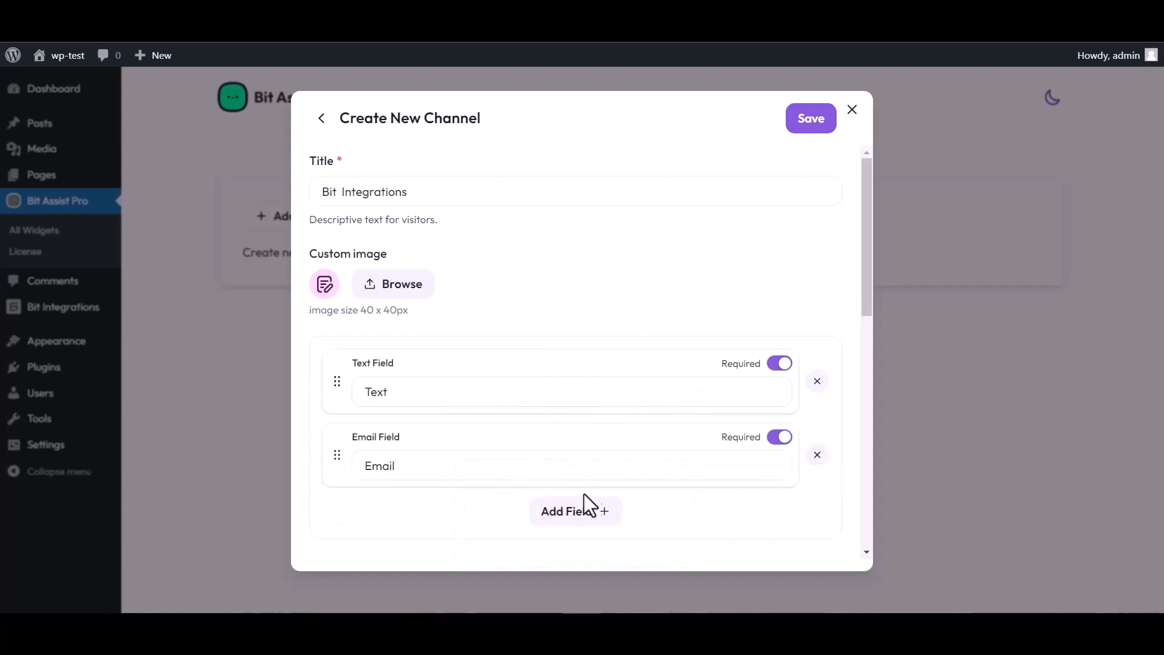
{"action": "left_click", "coordinate": [591, 511]}
{"action": "left_click", "coordinate": [650, 402]}
{"action": "scroll", "coordinate": [527, 317], "scroll_direction": "down", "scroll_amount": 4}
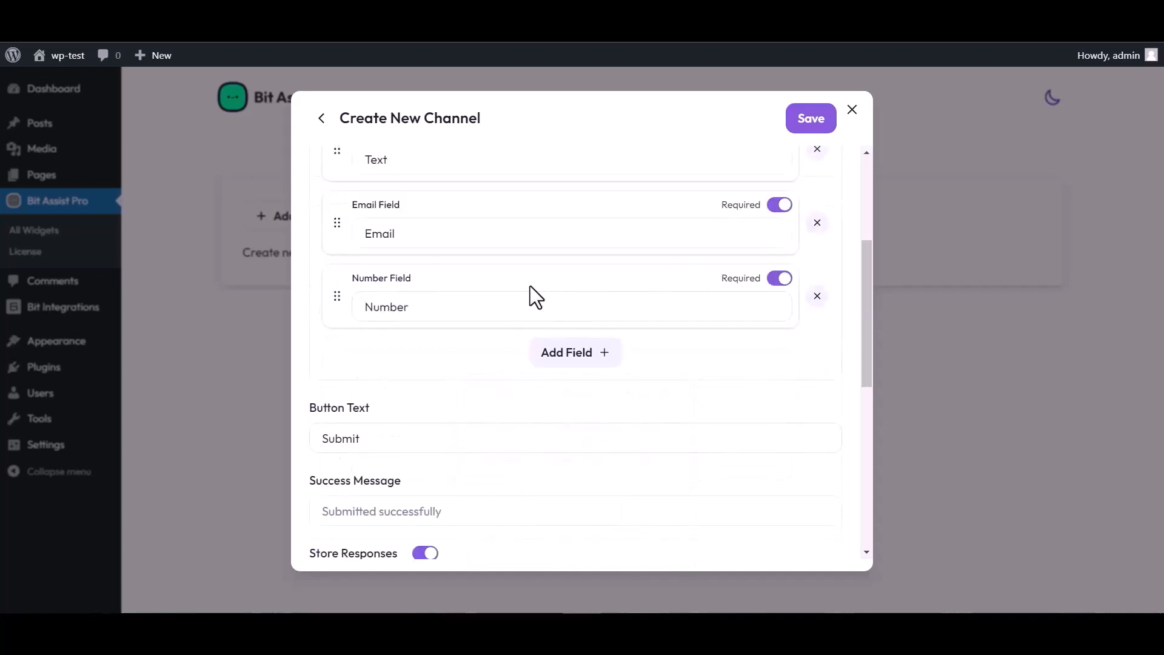
{"action": "scroll", "coordinate": [530, 290], "scroll_direction": "up", "scroll_amount": 4}
Rename the Text field to 'Name', paste the copied webhook URL, and save the channel
{"action": "left_click", "coordinate": [403, 387]}
{"action": "double_click", "coordinate": [397, 388]}
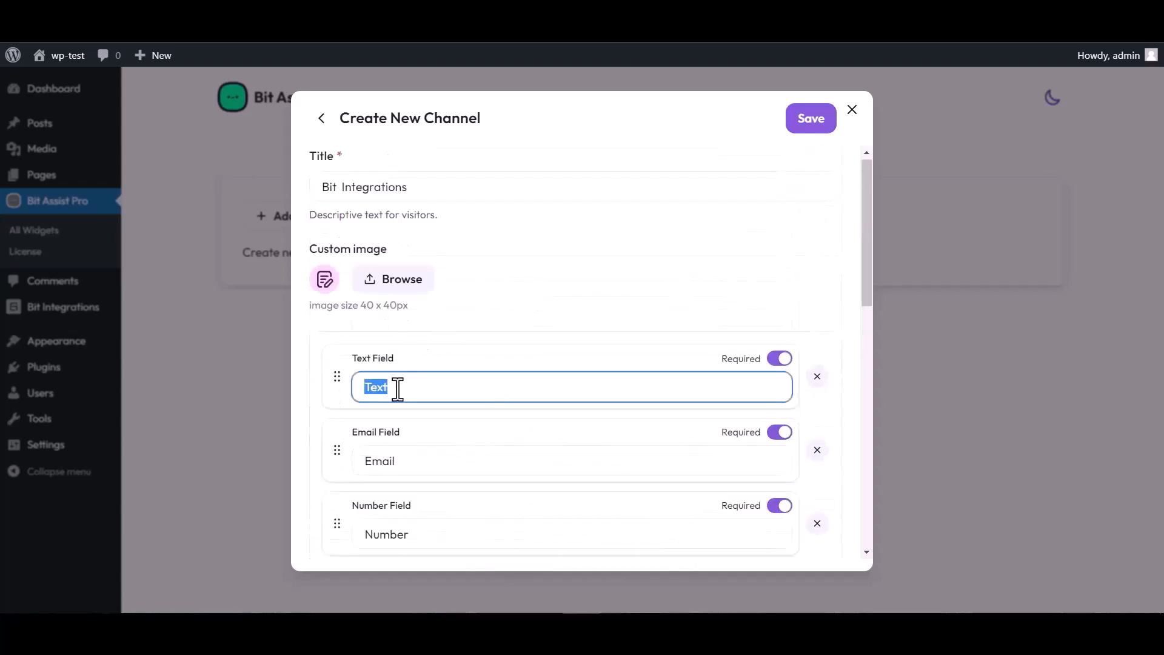
{"action": "type", "text": "Name"}
{"action": "scroll", "coordinate": [606, 346], "scroll_direction": "down", "scroll_amount": 4}
{"action": "scroll", "coordinate": [447, 505], "scroll_direction": "down", "scroll_amount": 4}
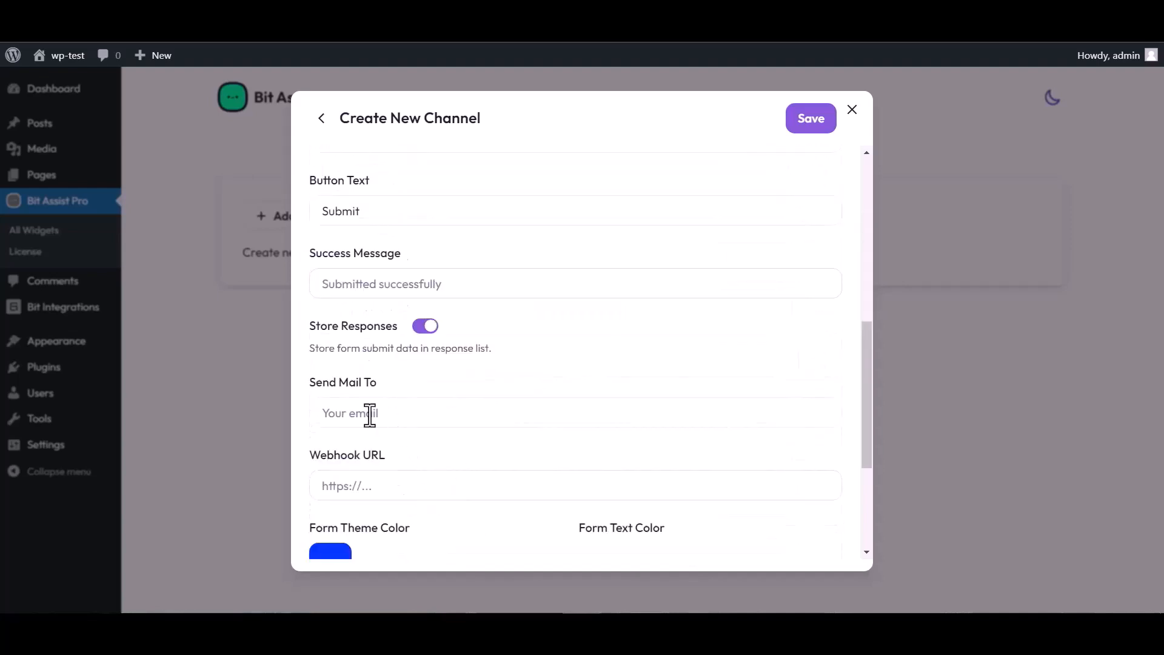
{"action": "left_click", "coordinate": [371, 486]}
{"action": "key", "text": "ctrl+v"}
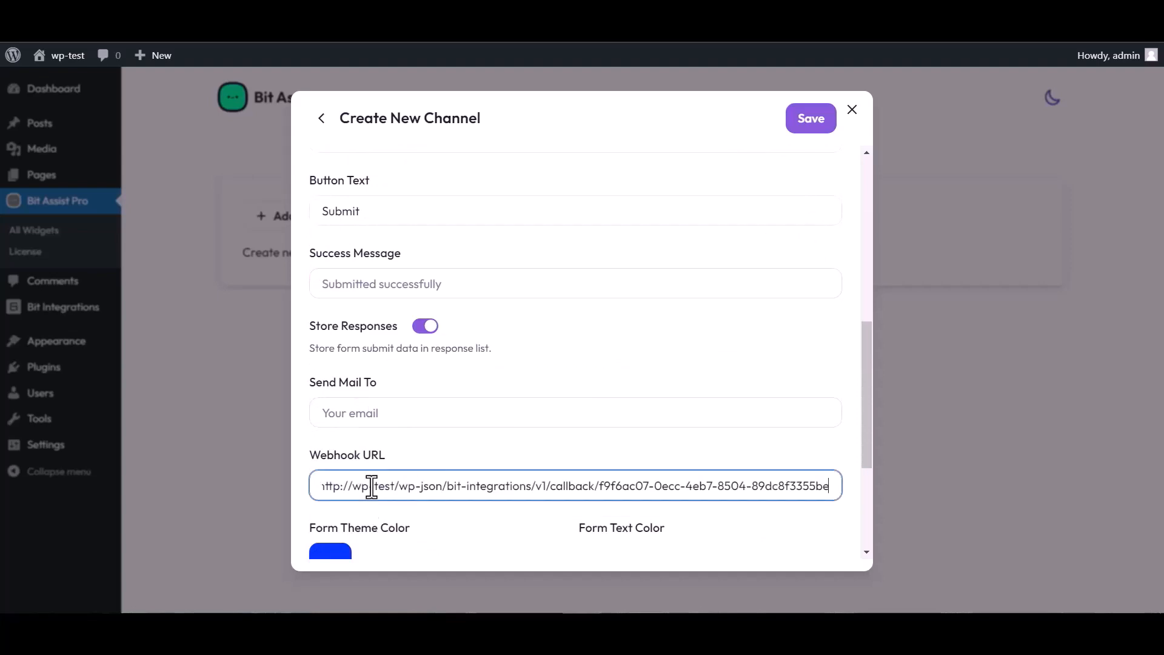
{"action": "left_click", "coordinate": [807, 126]}
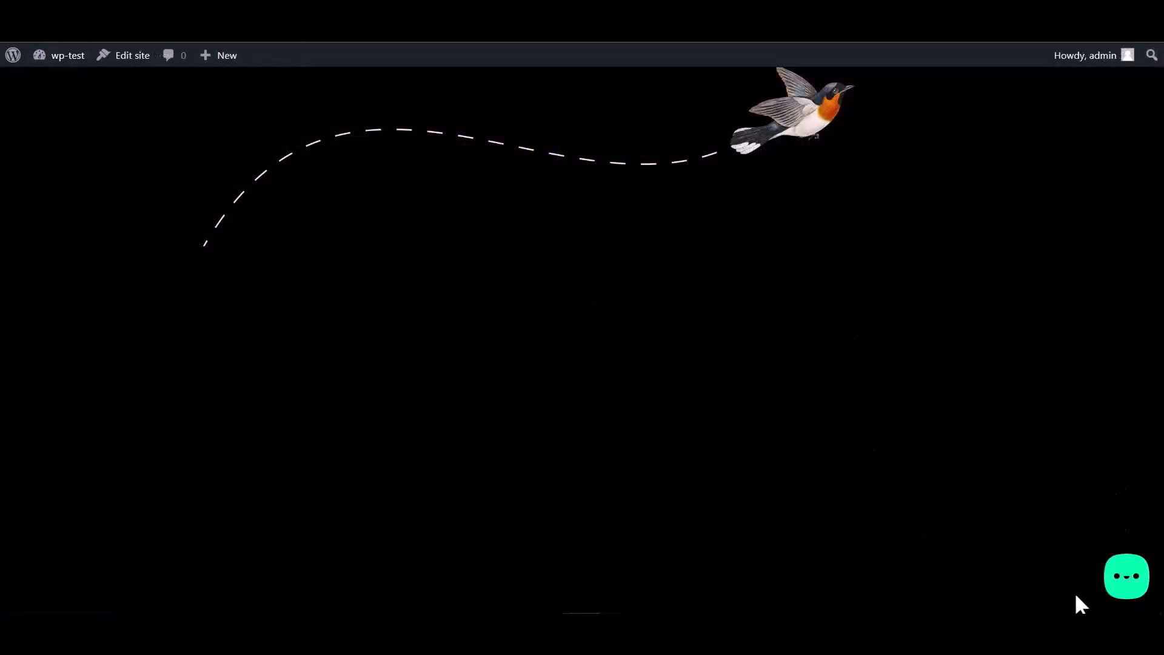
Open the Bit Integrations form from the site's chat bubble and enter a test name
{"action": "left_click", "coordinate": [1126, 585]}
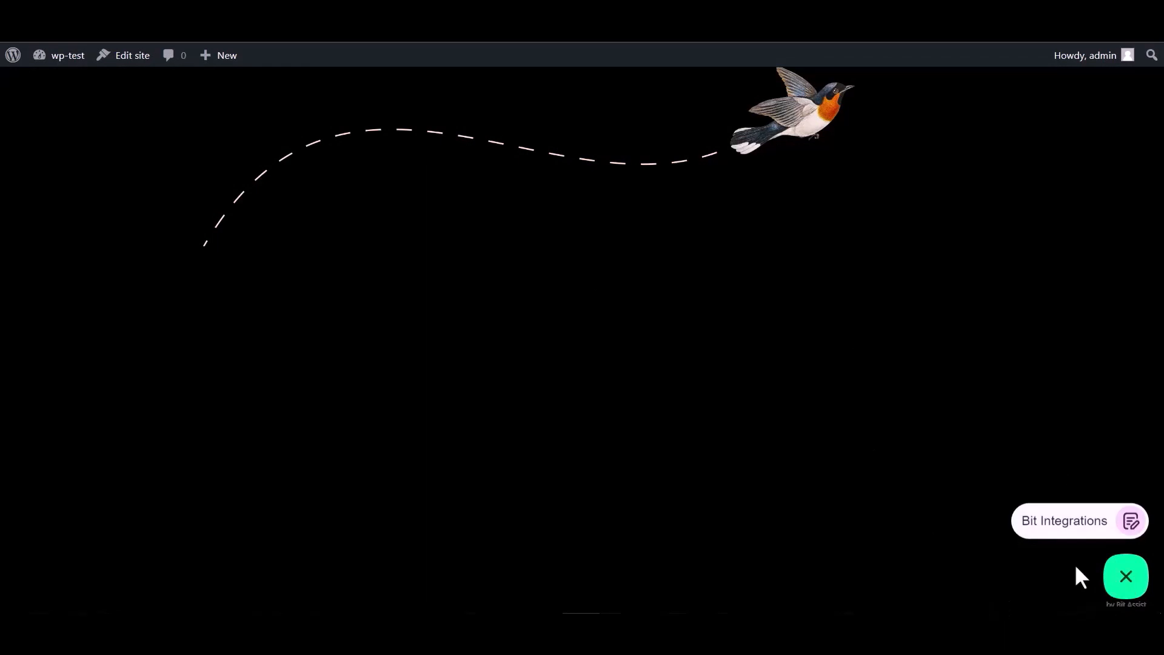
{"action": "left_click", "coordinate": [1058, 531]}
{"action": "left_click", "coordinate": [976, 388]}
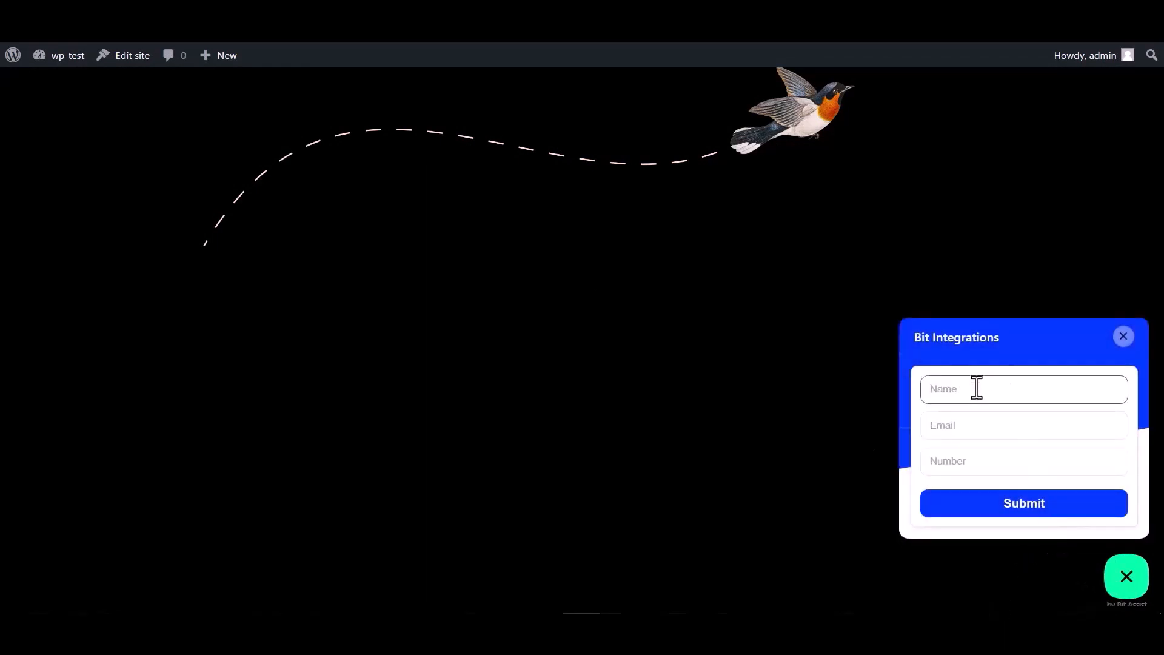
{"action": "left_click", "coordinate": [969, 464]}
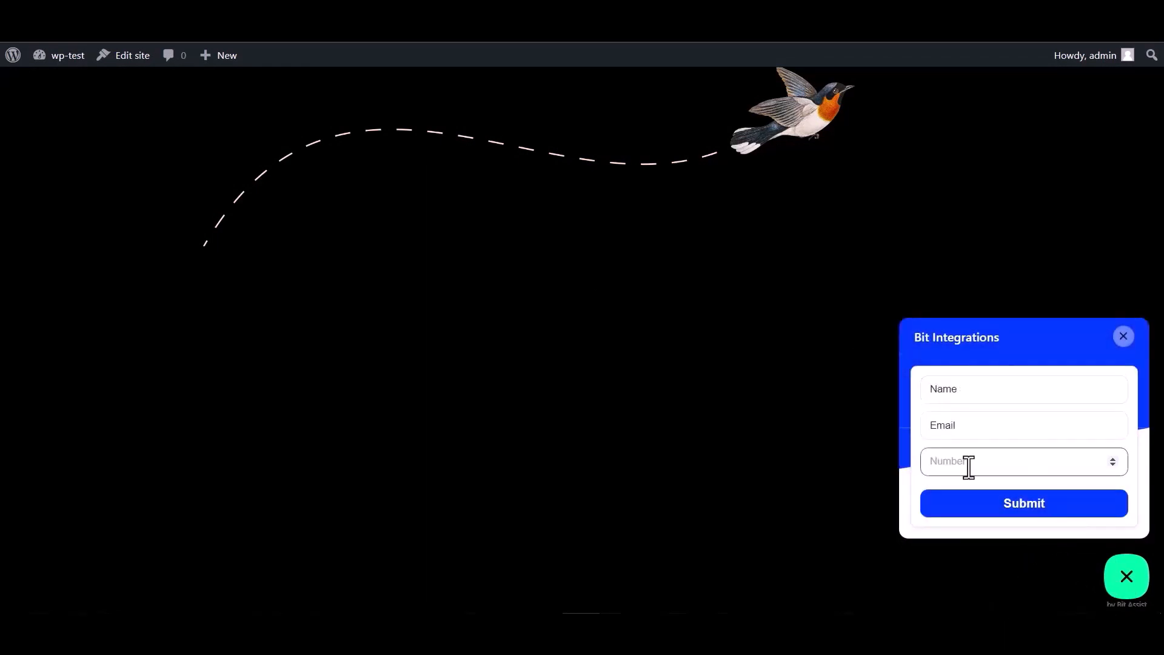
{"action": "double_click", "coordinate": [970, 391]}
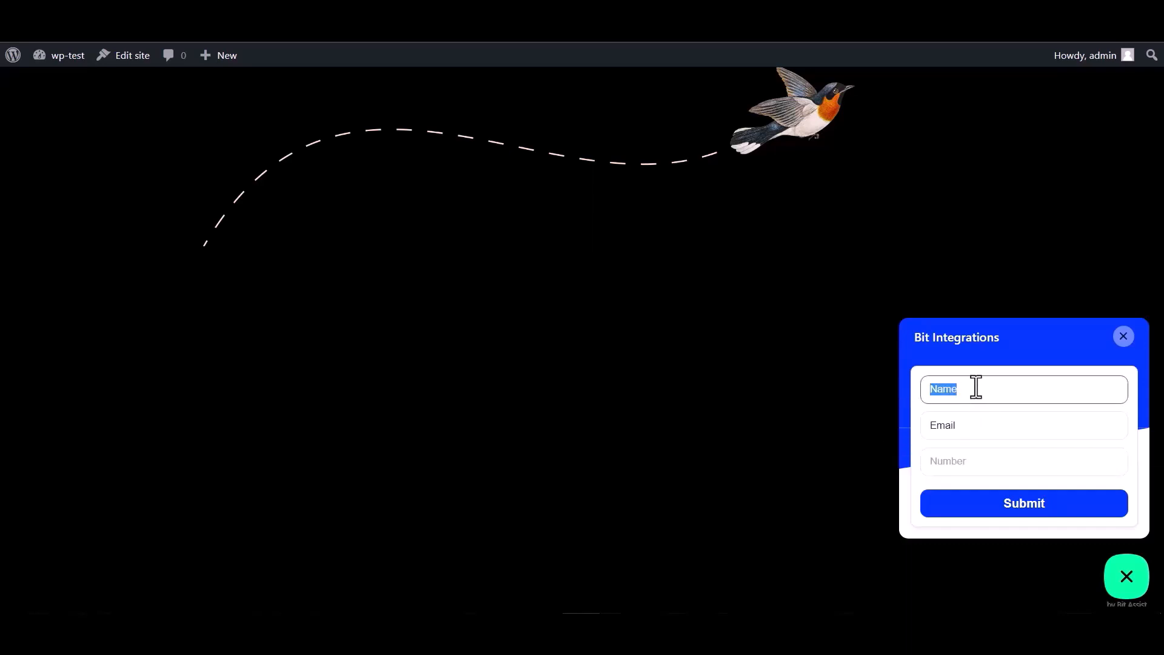
{"action": "left_click", "coordinate": [970, 428]}
{"action": "double_click", "coordinate": [958, 426]}
{"action": "left_click", "coordinate": [967, 425]}
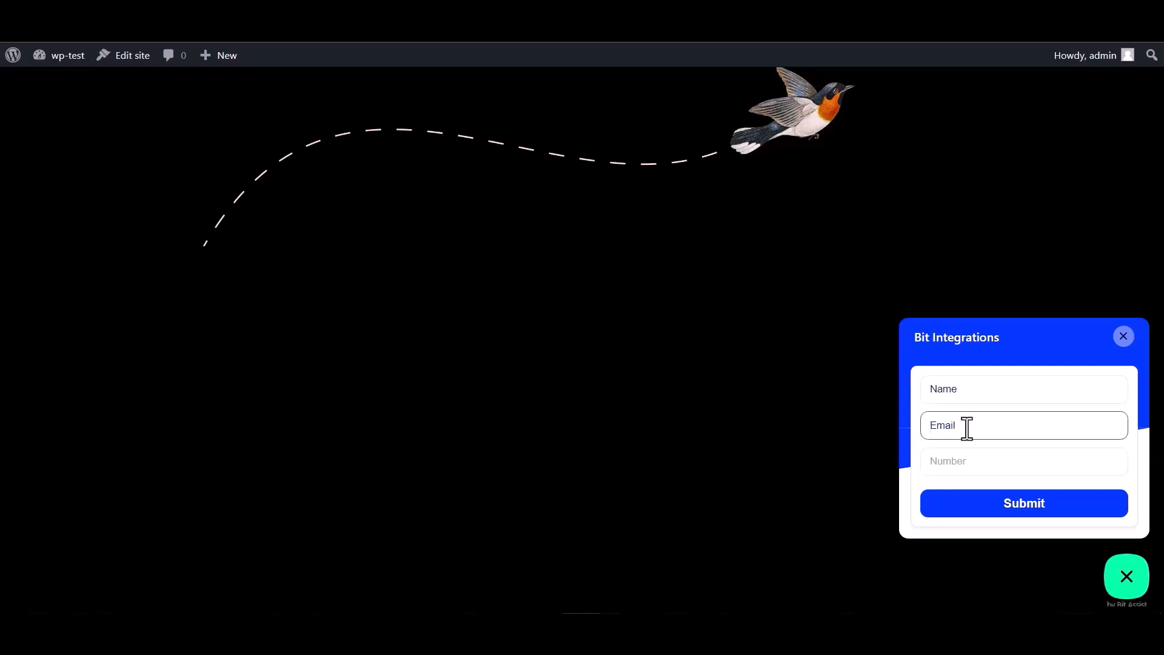
{"action": "double_click", "coordinate": [972, 426]}
{"action": "left_click", "coordinate": [974, 424]}
{"action": "type", "text": "@gmail.com"}
{"action": "left_click", "coordinate": [947, 460]}
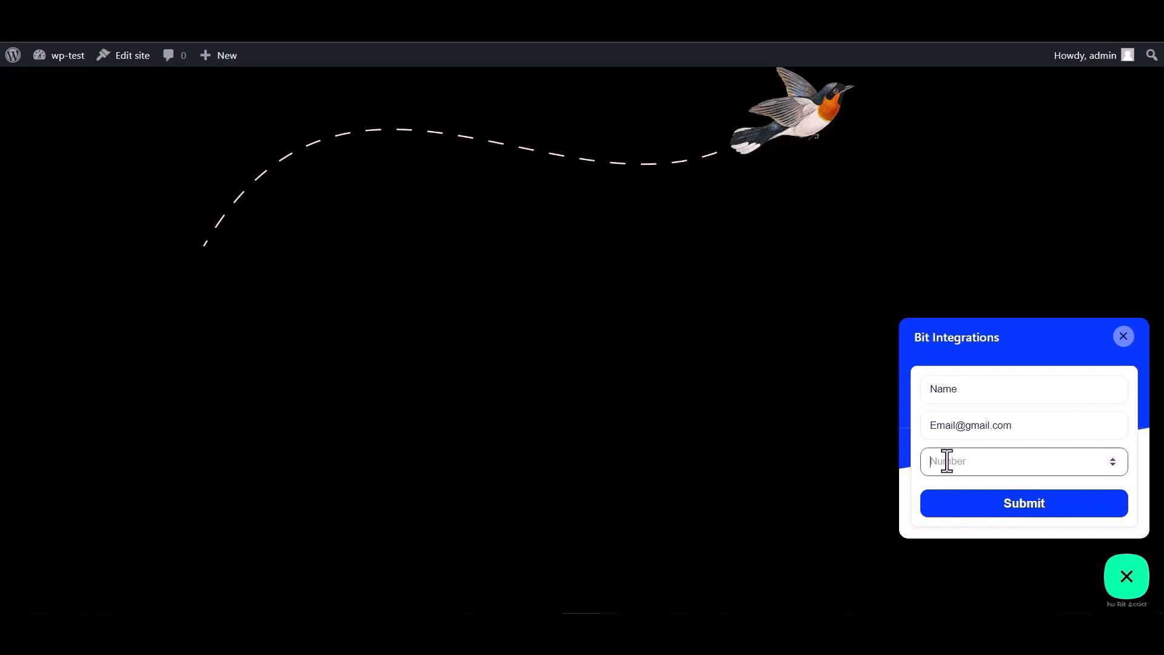
{"action": "type", "text": "000000"}
{"action": "left_click", "coordinate": [1014, 513]}
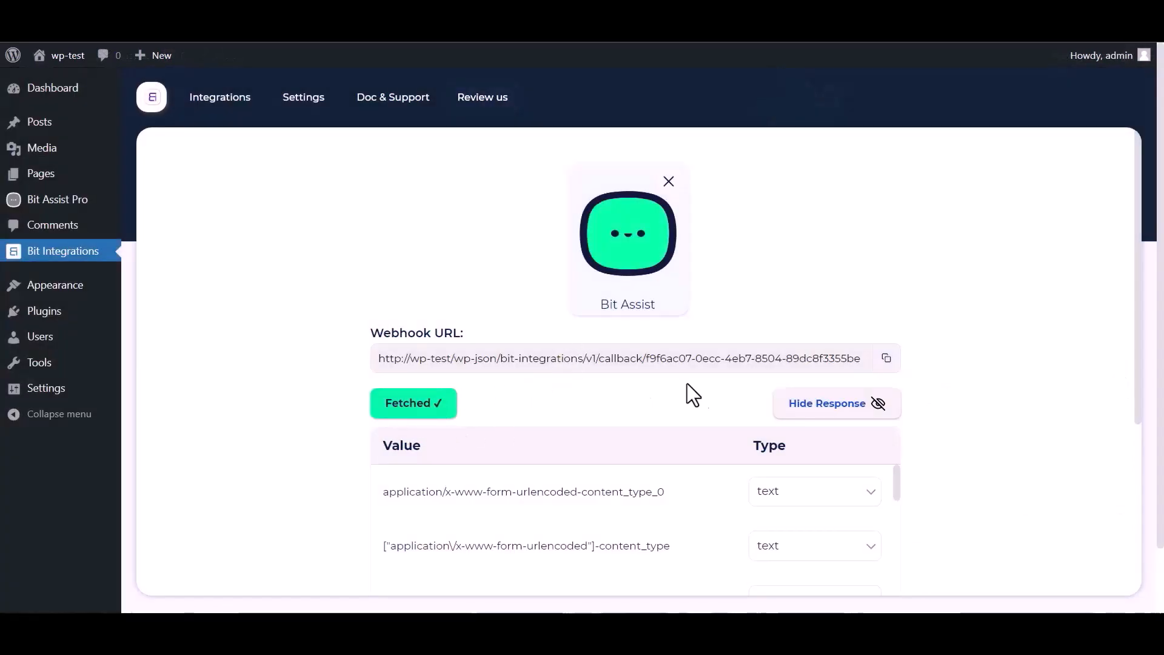
Choose Google Sheet as the integration action and follow its Google API Console link
{"action": "scroll", "coordinate": [689, 393], "scroll_direction": "down", "scroll_amount": 1}
{"action": "scroll", "coordinate": [519, 468], "scroll_direction": "down", "scroll_amount": 3}
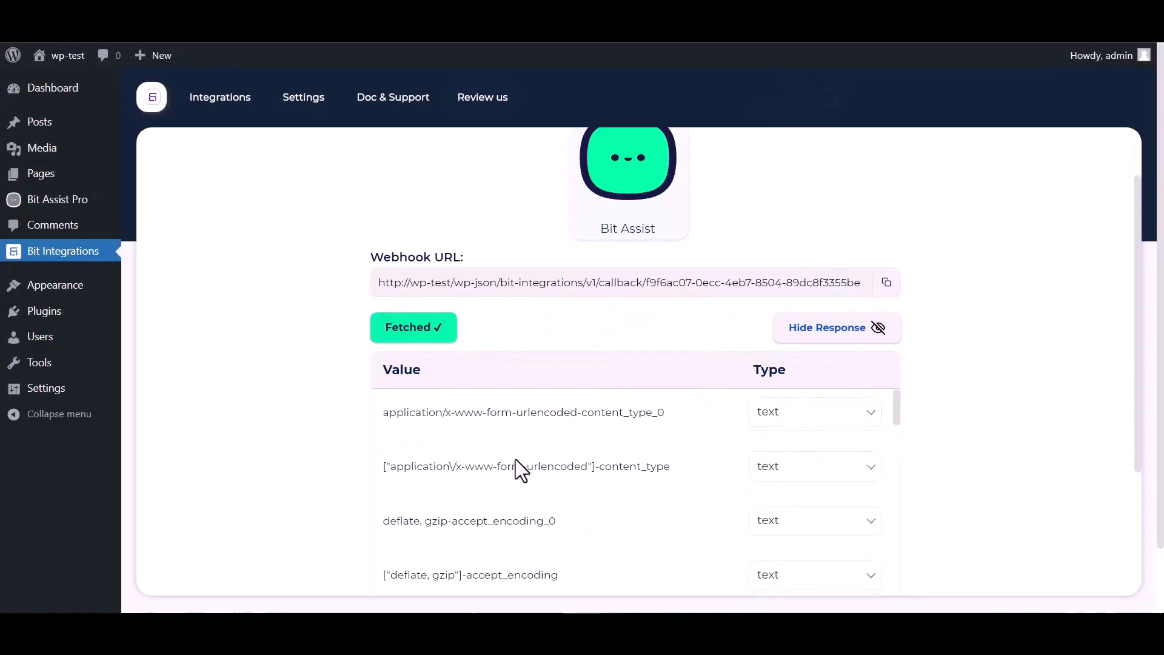
{"action": "scroll", "coordinate": [571, 461], "scroll_direction": "down", "scroll_amount": 3}
{"action": "scroll", "coordinate": [333, 470], "scroll_direction": "down", "scroll_amount": 5}
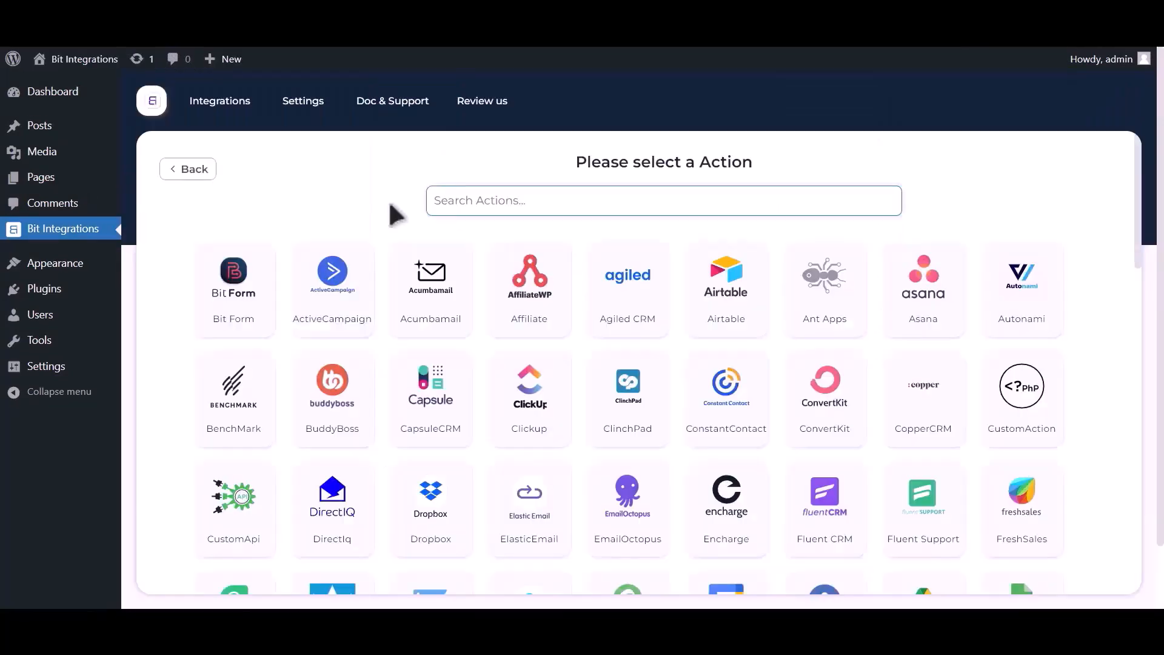
{"action": "type", "text": "goo"}
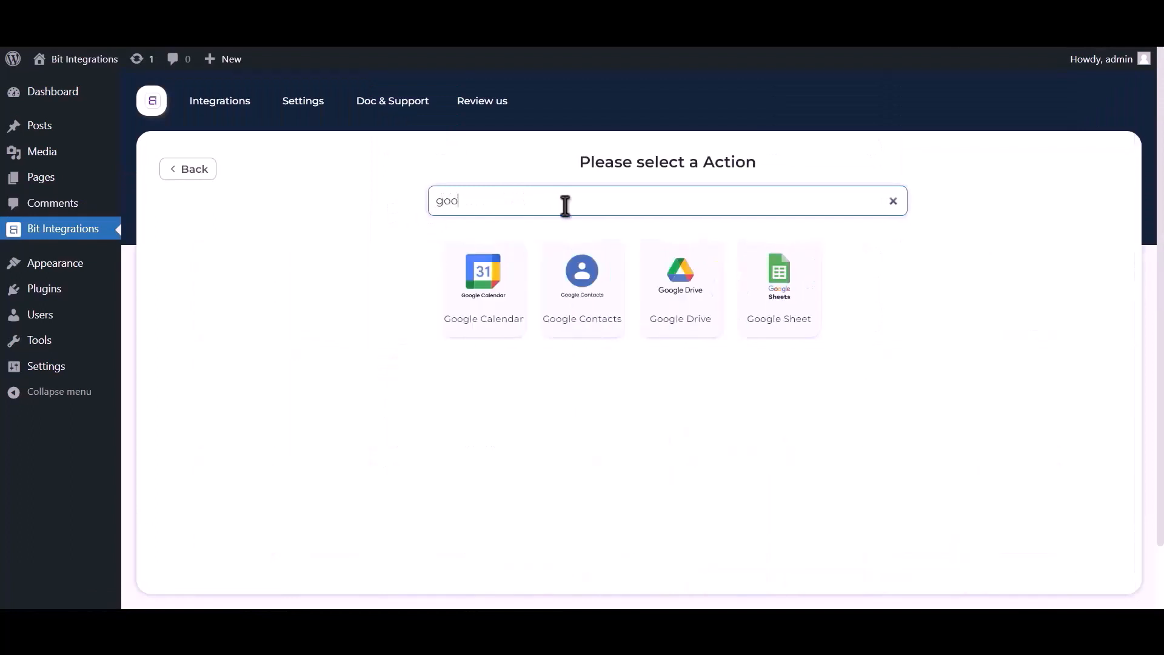
{"action": "type", "text": "gle sheet"}
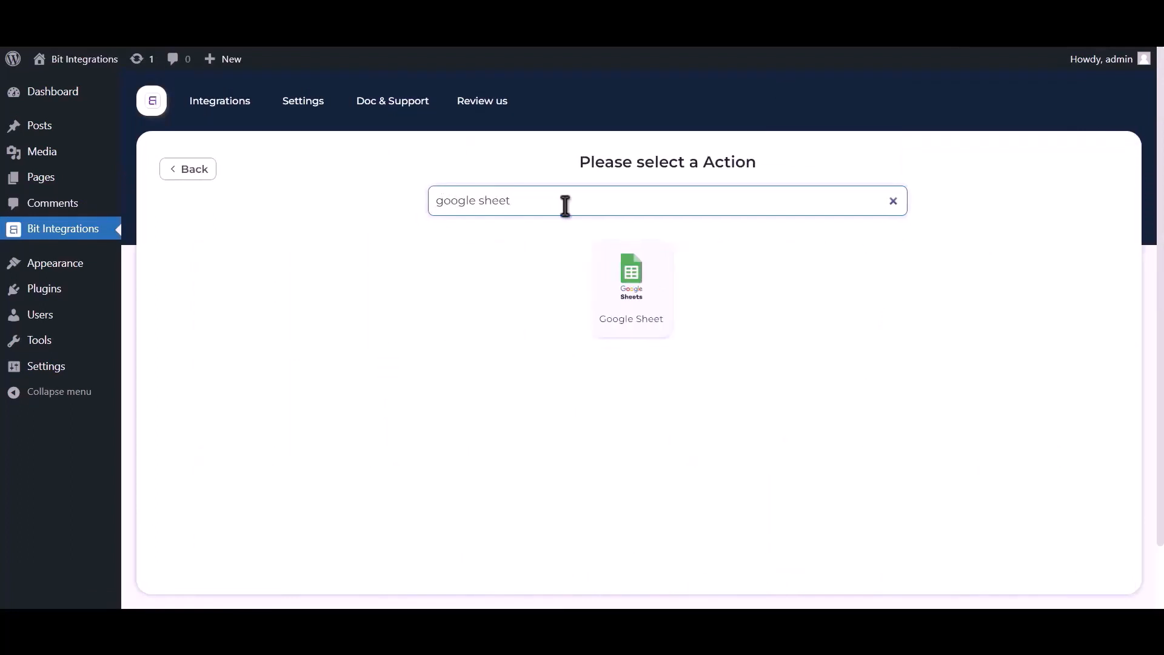
{"action": "left_click", "coordinate": [630, 289]}
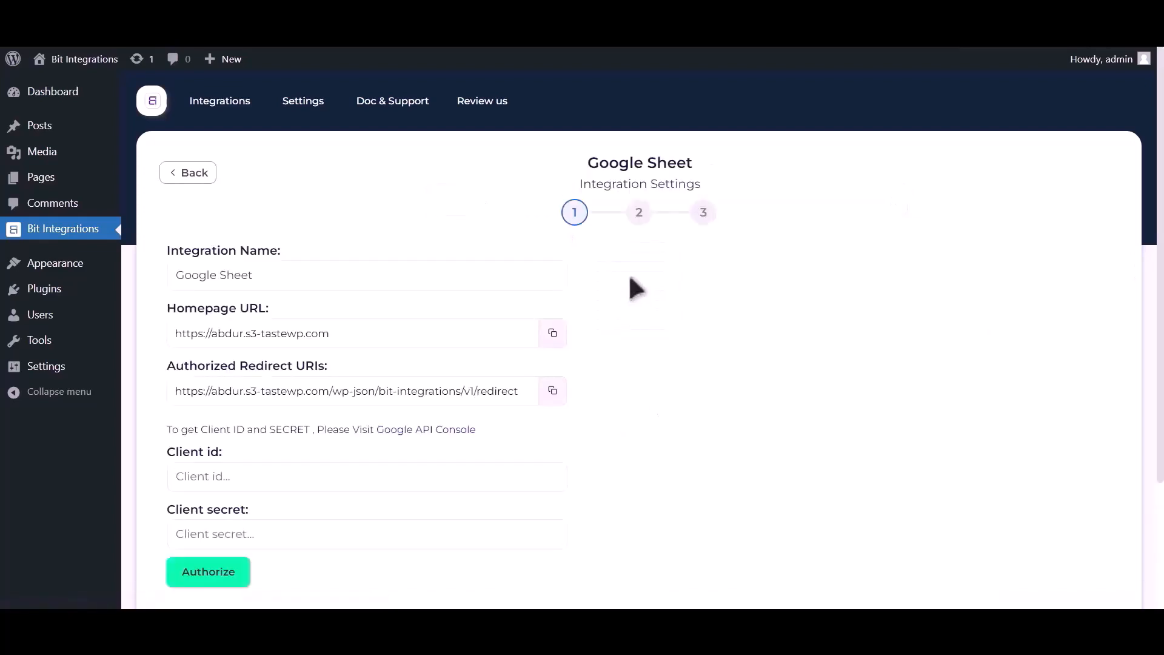
{"action": "left_click_drag", "start_coordinate": [168, 432], "coordinate": [377, 426]}
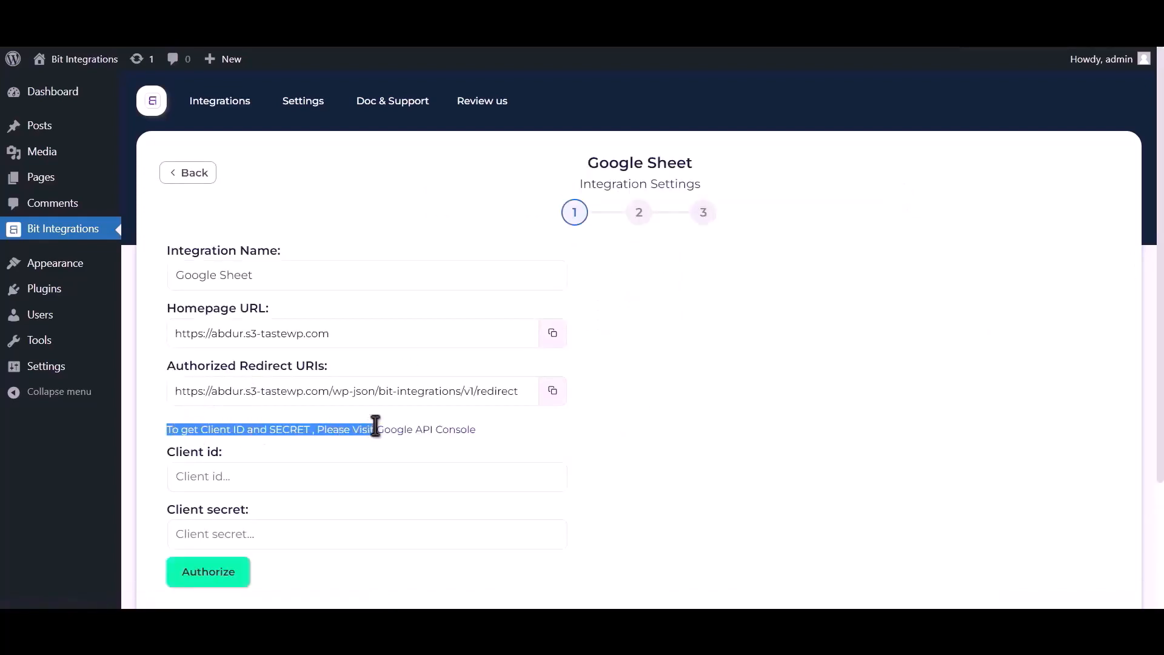
{"action": "left_click", "coordinate": [410, 432]}
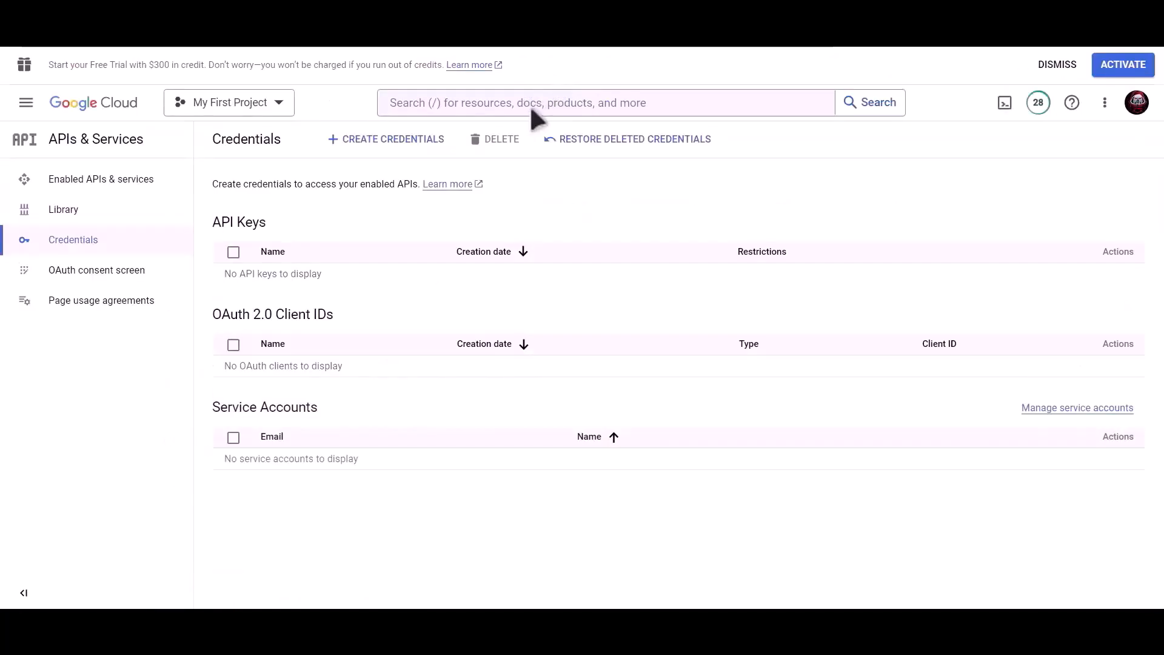
Enable the Google Drive API for My First Project
{"action": "left_click", "coordinate": [531, 109]}
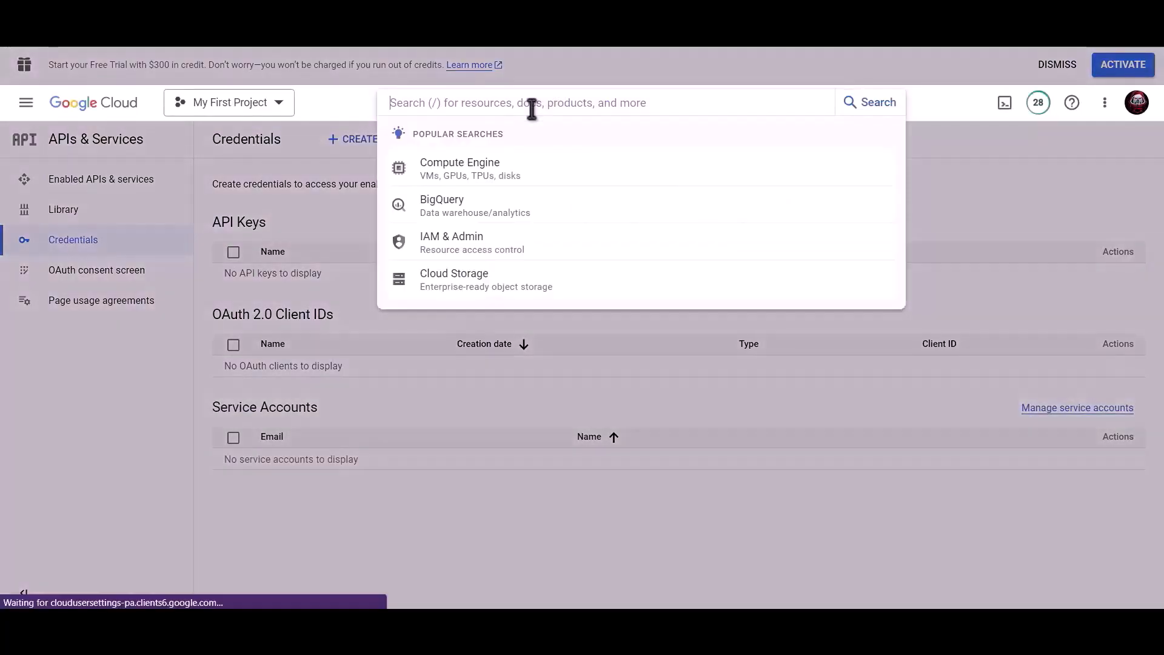
{"action": "type", "text": "Google dri"}
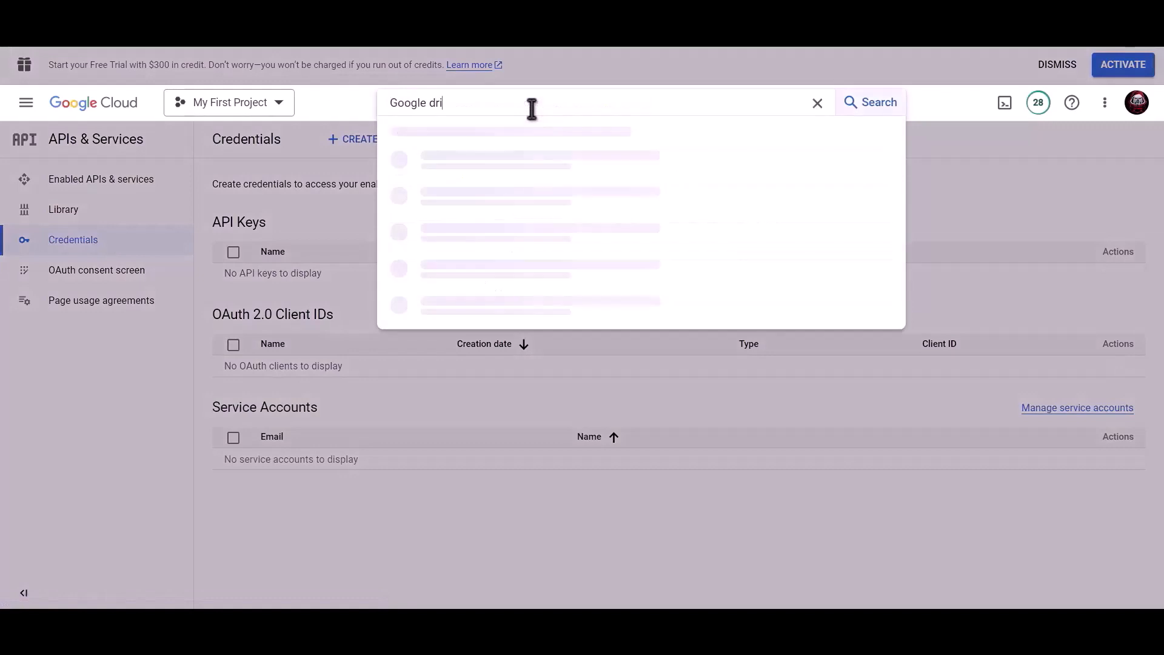
{"action": "type", "text": "ve api"}
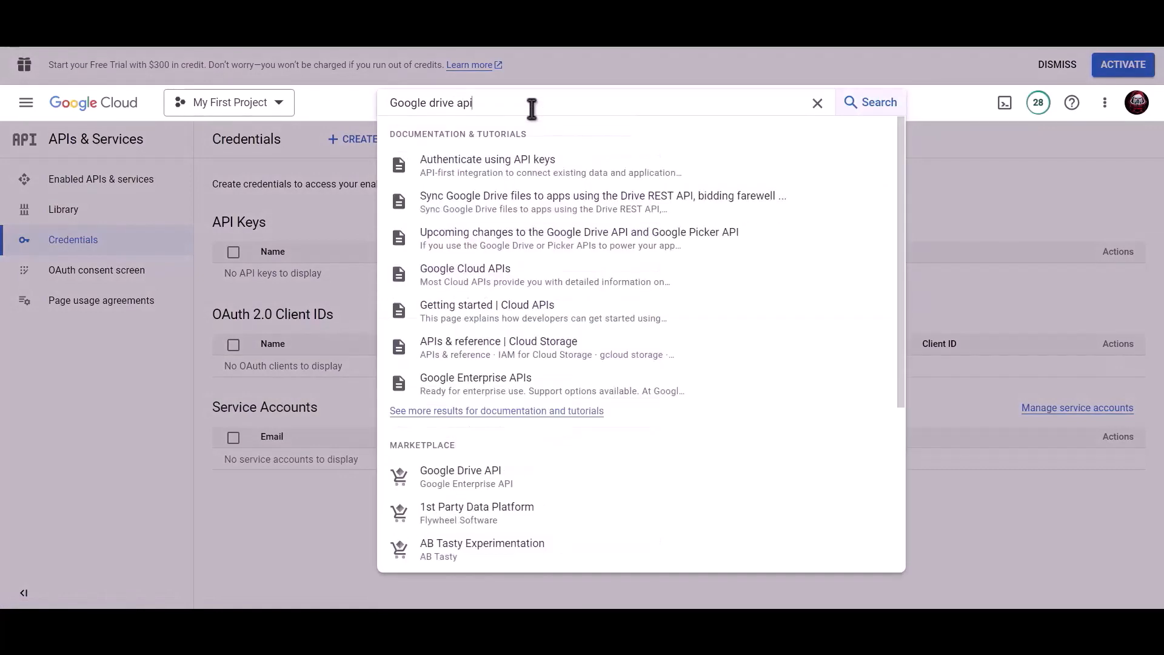
{"action": "left_click", "coordinate": [481, 473]}
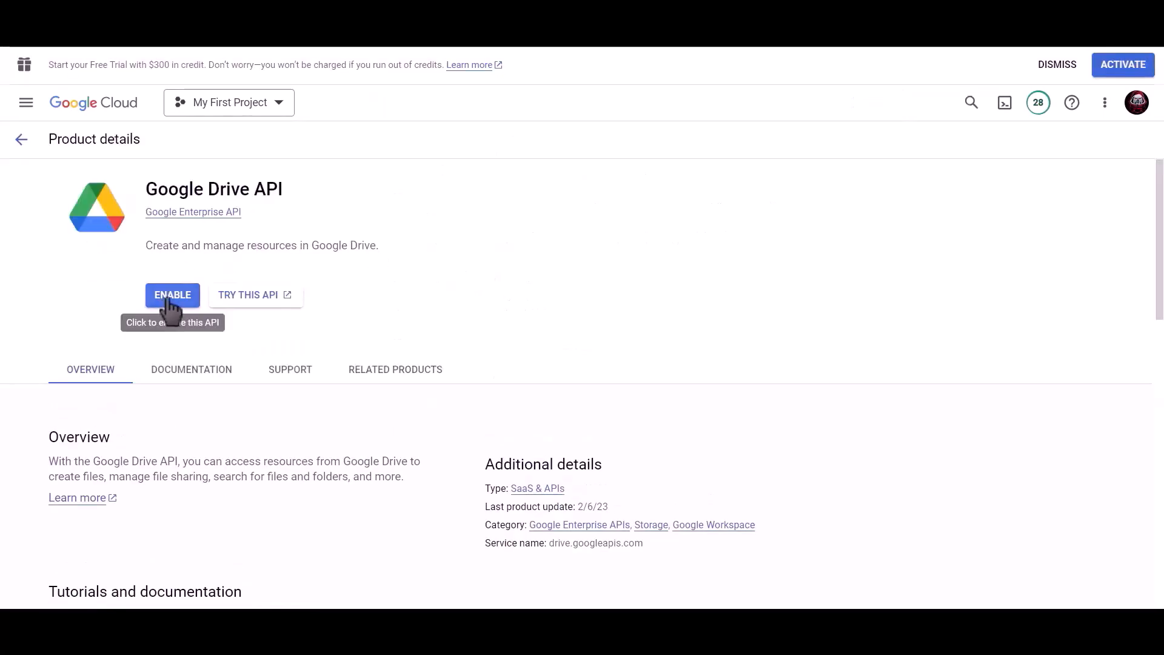
{"action": "left_click", "coordinate": [170, 297]}
Enable the Google Sheets API for My First Project
{"action": "left_click", "coordinate": [623, 105]}
{"action": "type", "text": "g"}
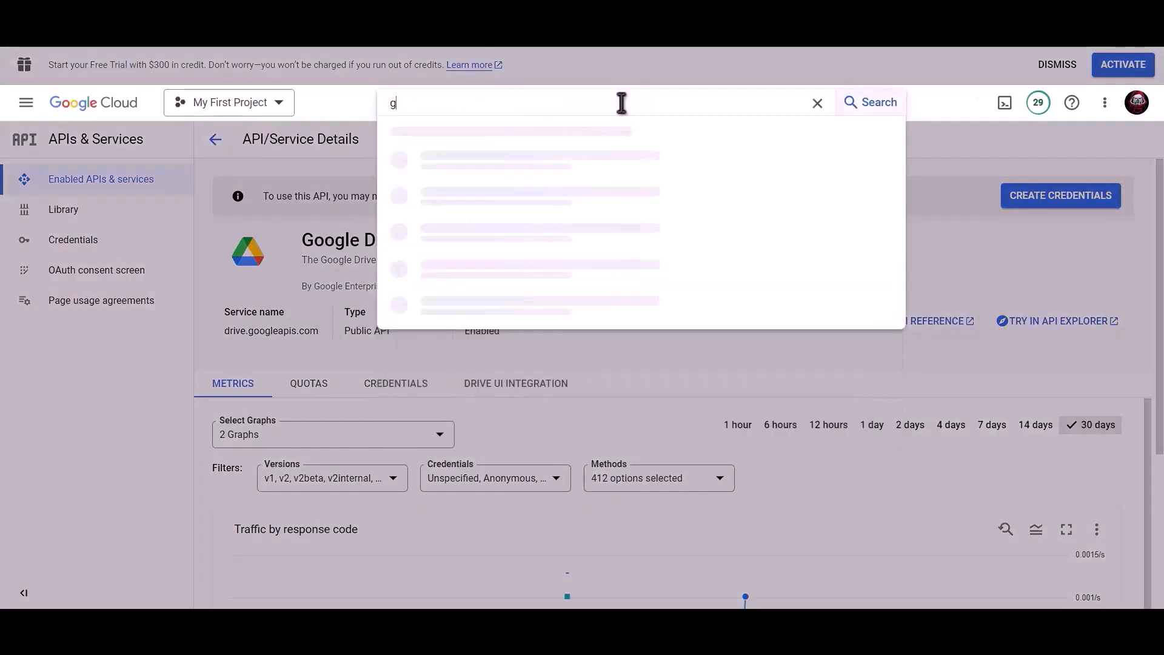
{"action": "type", "text": "oogle sheet"}
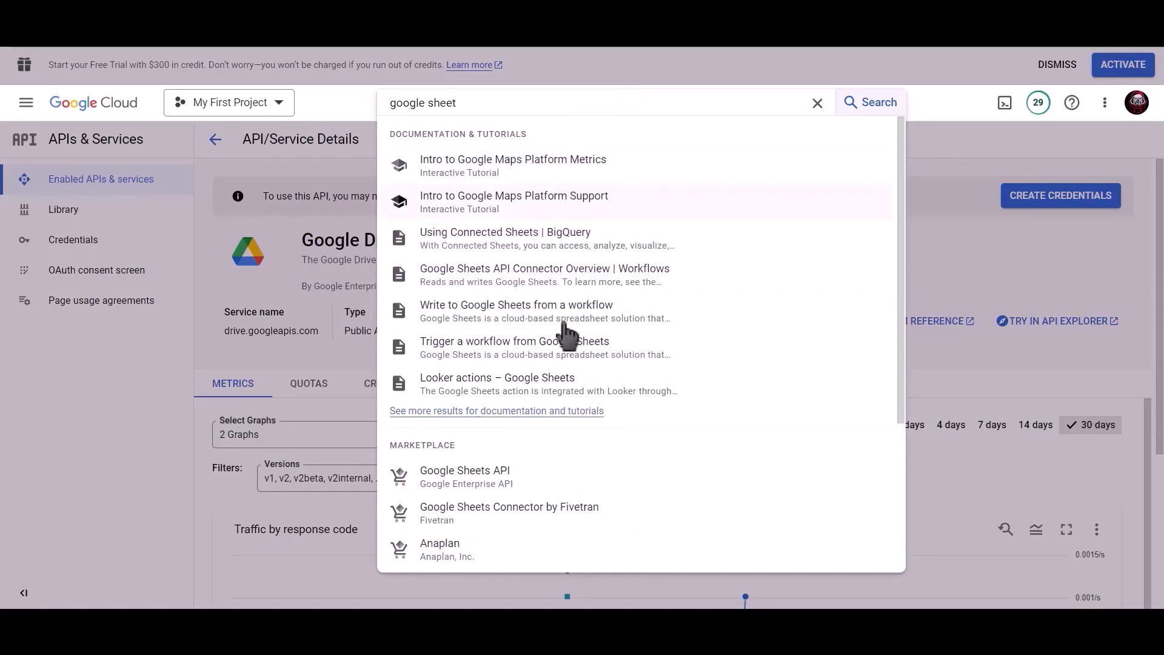
{"action": "left_click", "coordinate": [485, 479]}
{"action": "left_click", "coordinate": [159, 296]}
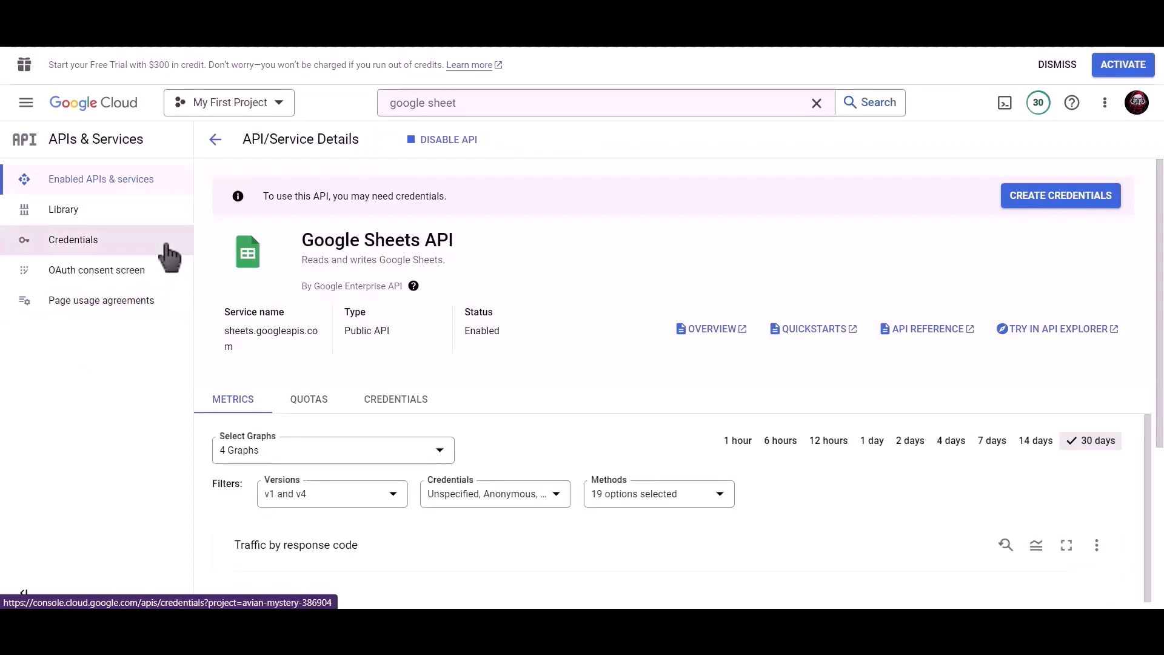
{"action": "left_click", "coordinate": [108, 250]}
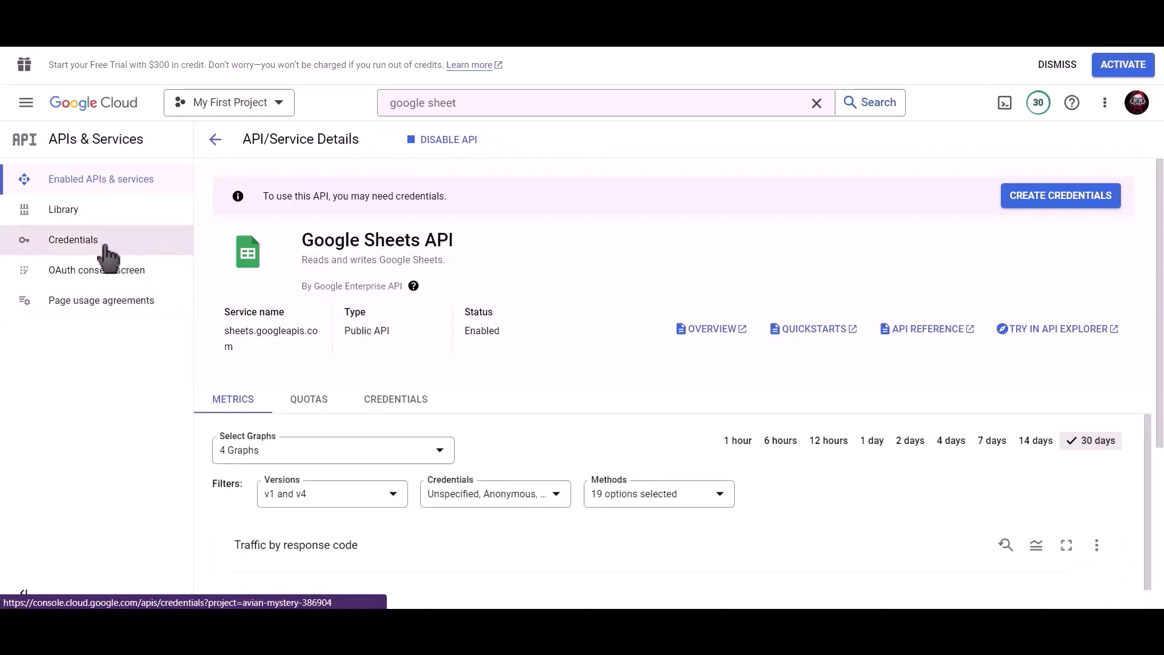
Start a new web-application OAuth client ID named 'Bit Integrations'
{"action": "left_click", "coordinate": [398, 144]}
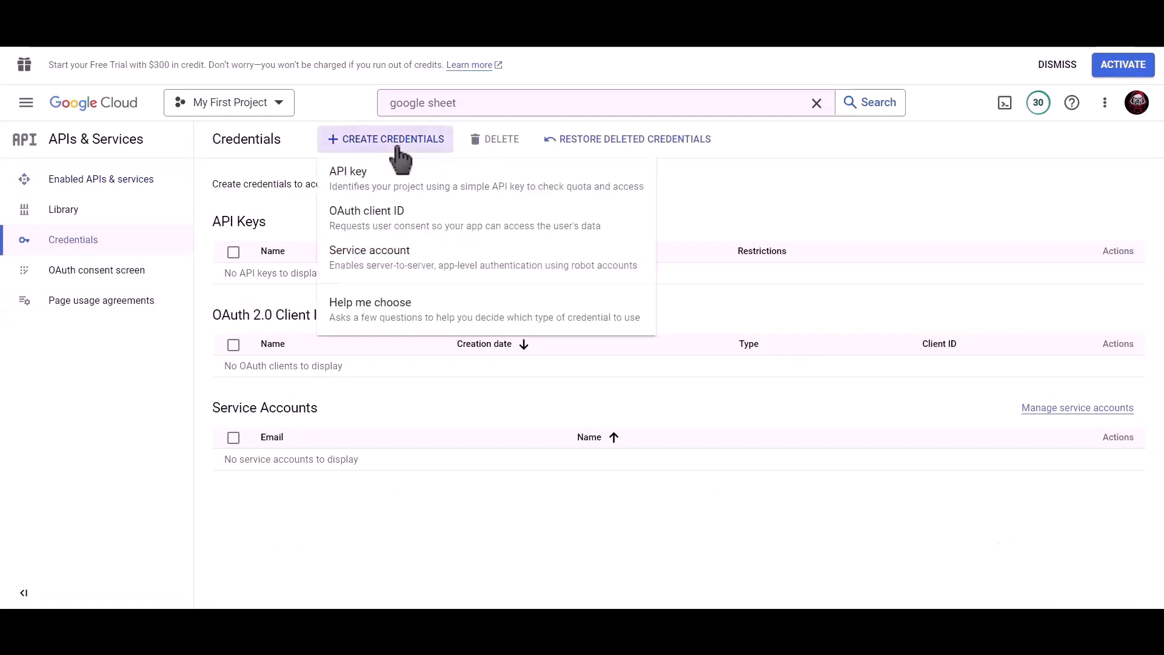
{"action": "left_click", "coordinate": [452, 229]}
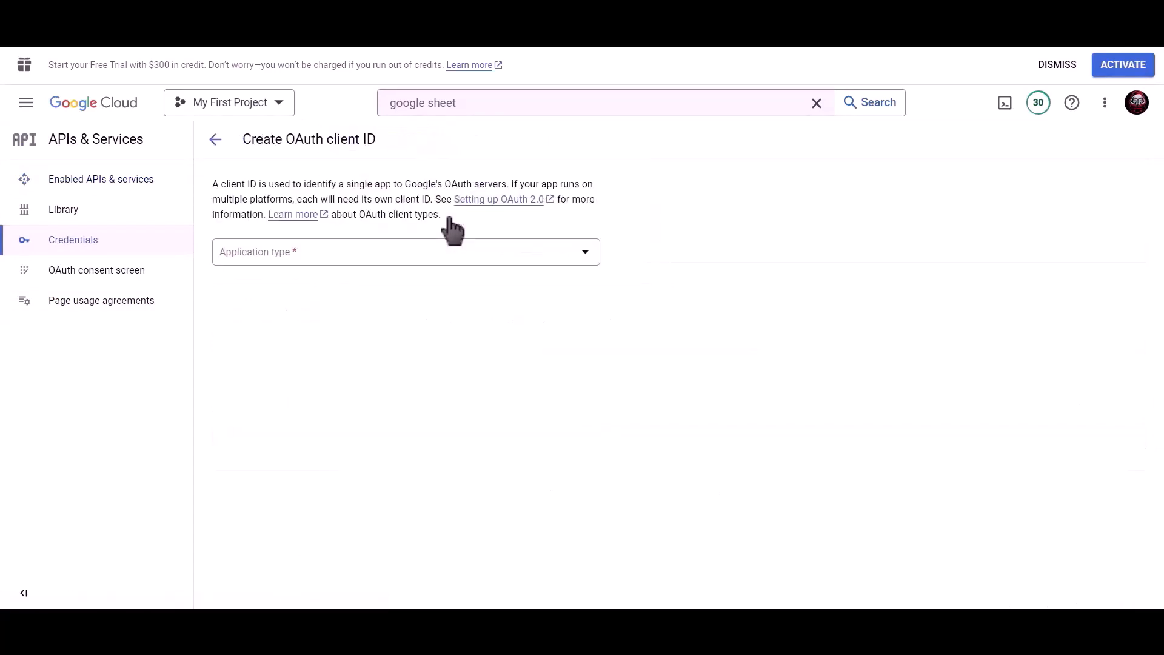
{"action": "left_click", "coordinate": [358, 256]}
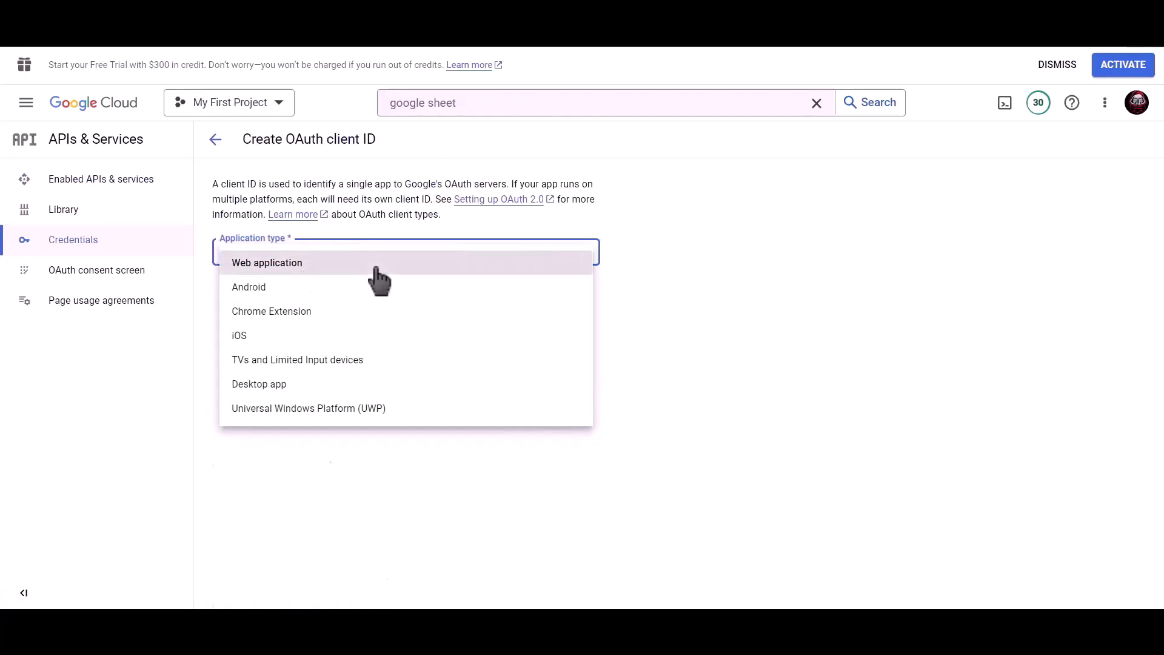
{"action": "left_click", "coordinate": [376, 268]}
{"action": "left_click", "coordinate": [261, 296]}
{"action": "left_click_drag", "start_coordinate": [261, 292], "coordinate": [216, 292]}
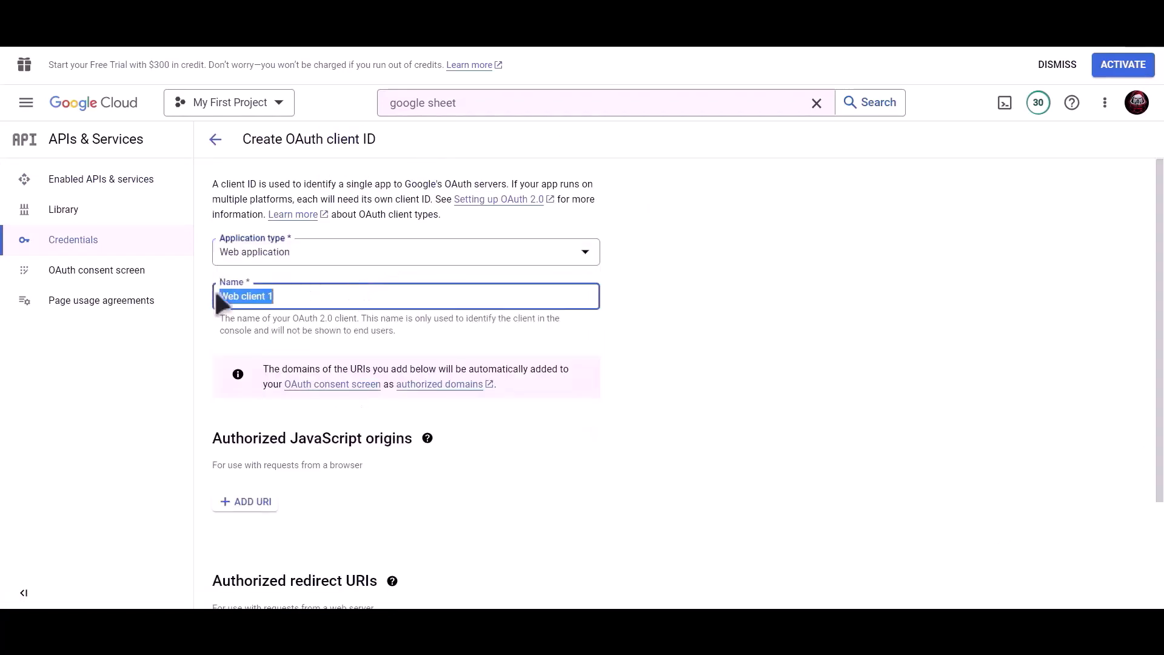
{"action": "type", "text": "Bit Integrations"}
Add the site's Bit Integrations redirect URI as an authorized redirect URI and create the client
{"action": "scroll", "coordinate": [410, 312], "scroll_direction": "down", "scroll_amount": 3}
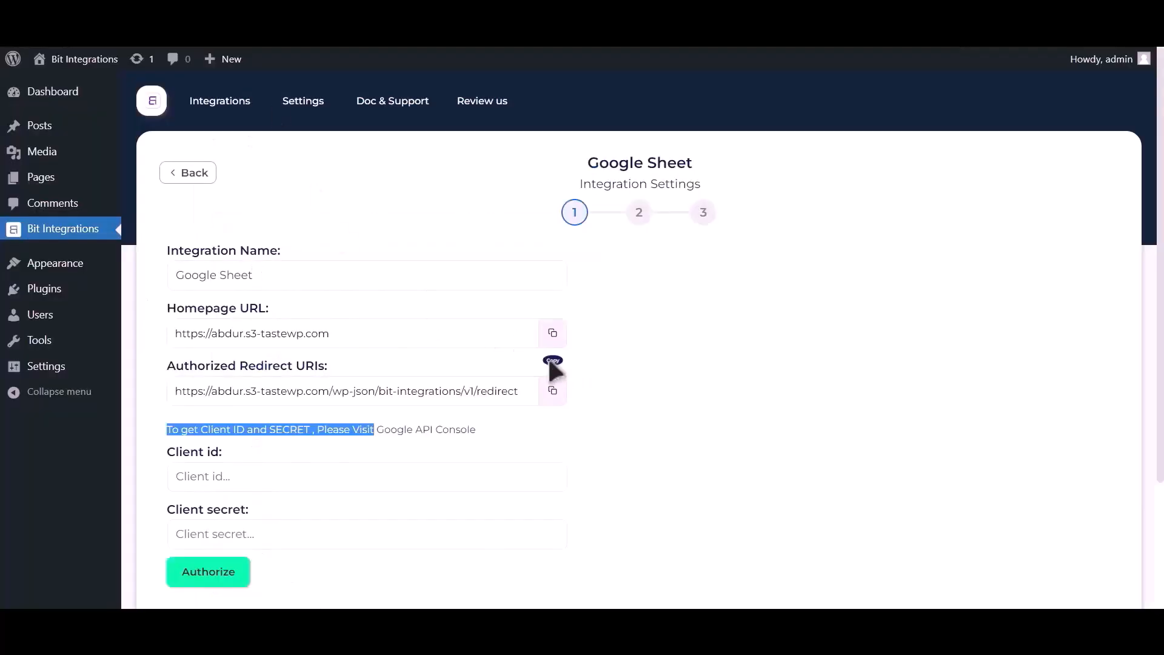
{"action": "left_click", "coordinate": [552, 393]}
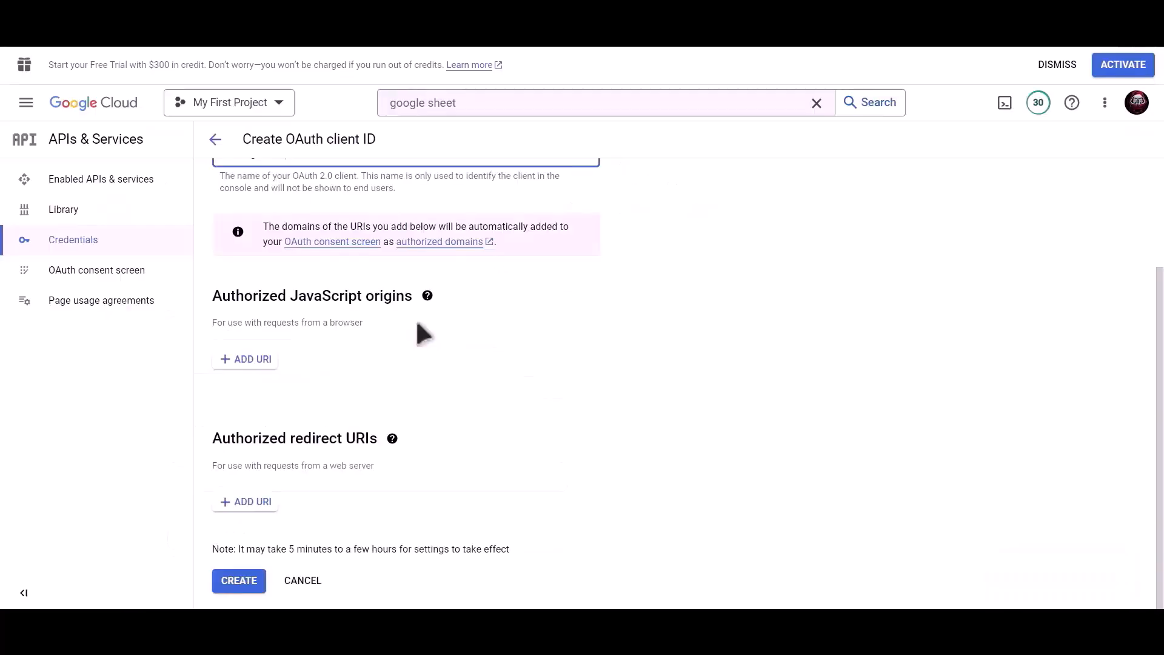
{"action": "left_click", "coordinate": [246, 503]}
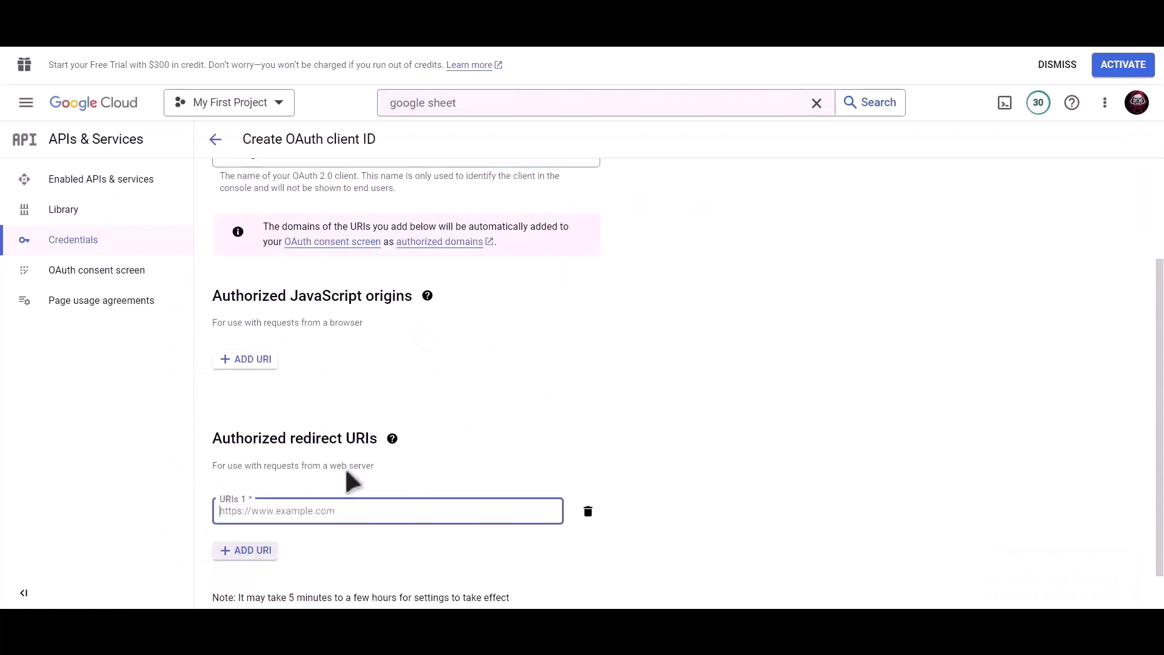
{"action": "scroll", "coordinate": [340, 470], "scroll_direction": "down", "scroll_amount": 1}
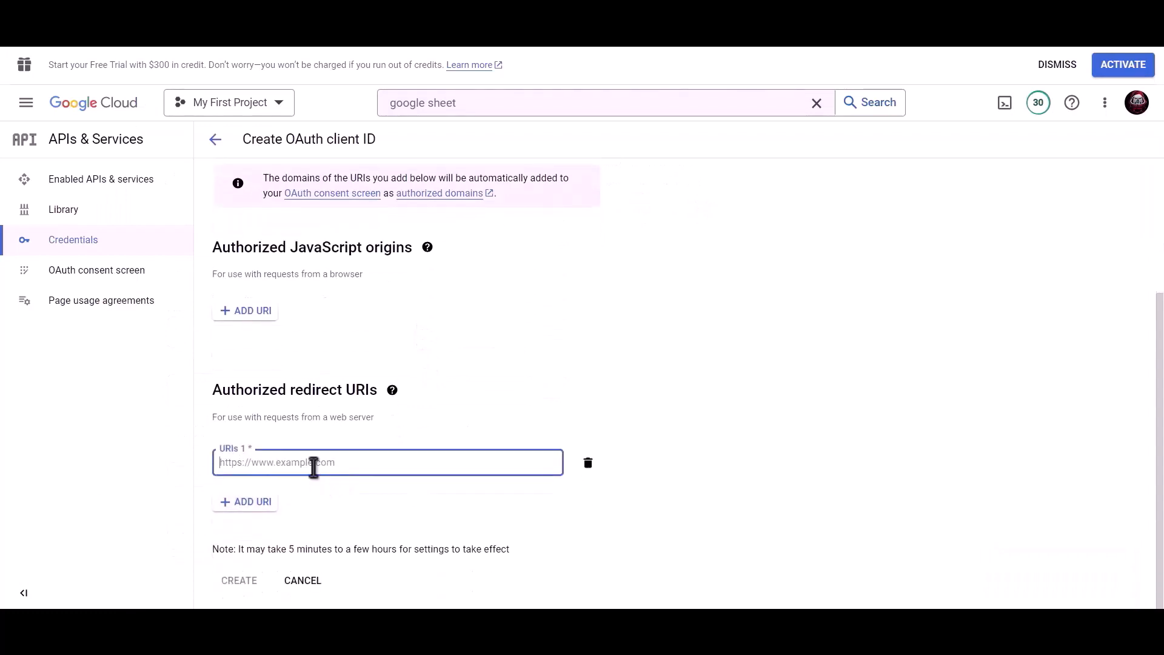
{"action": "key", "text": "ctrl+v"}
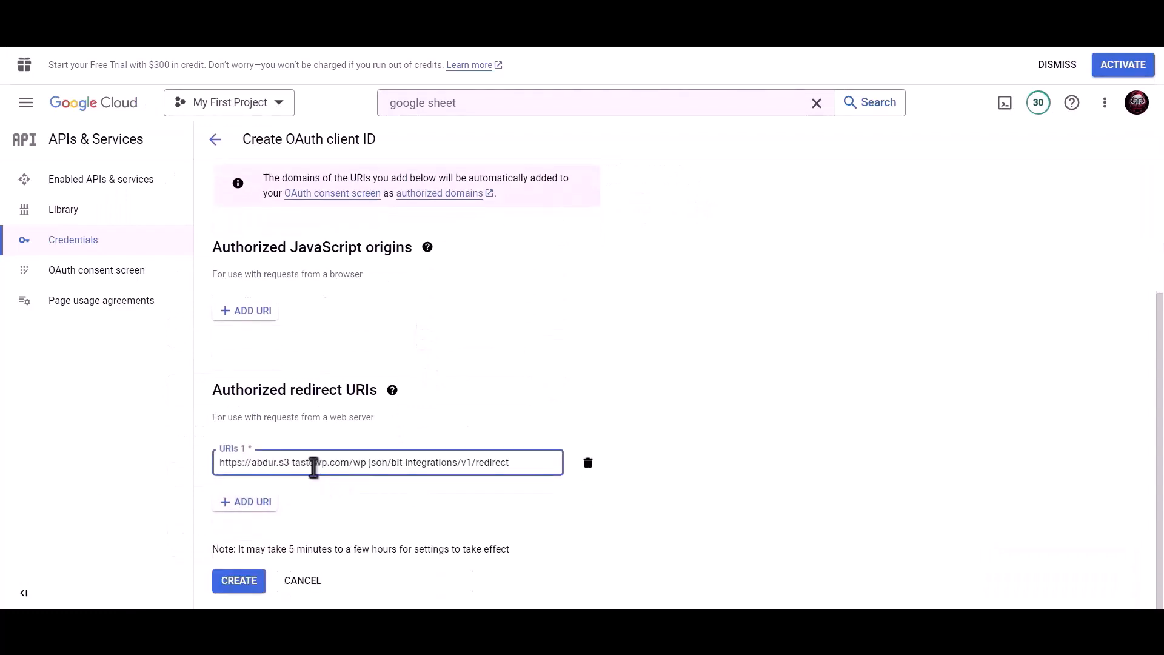
{"action": "left_click", "coordinate": [239, 582]}
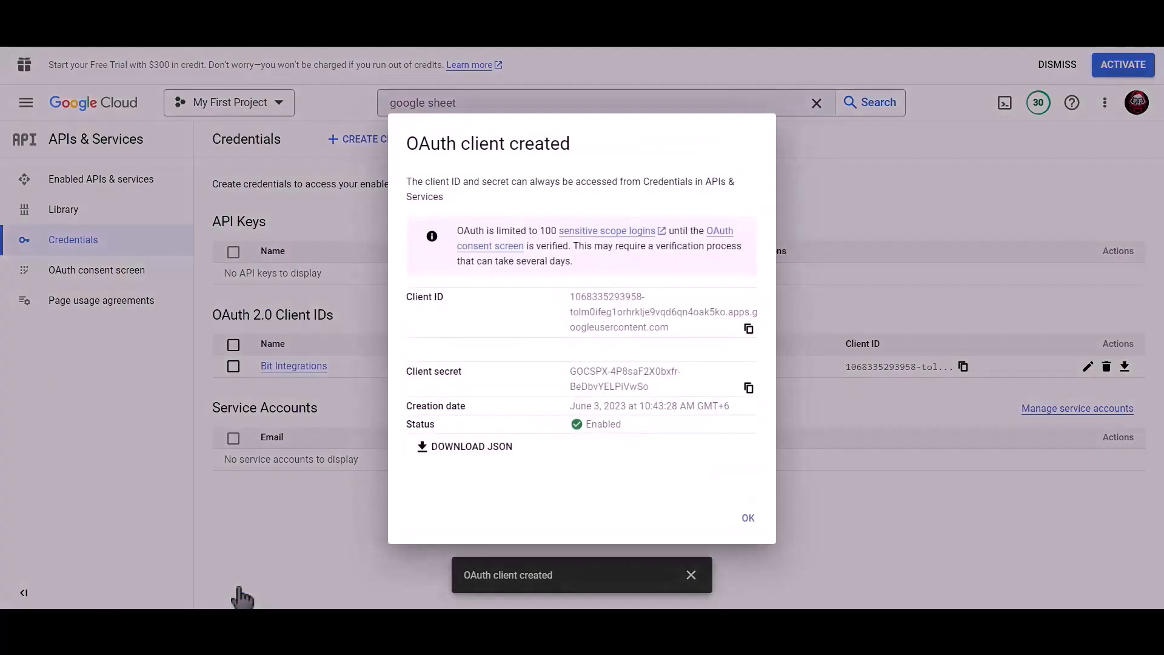
Copy the new client ID and client secret into the Google Sheet integration fields
{"action": "left_click", "coordinate": [750, 329]}
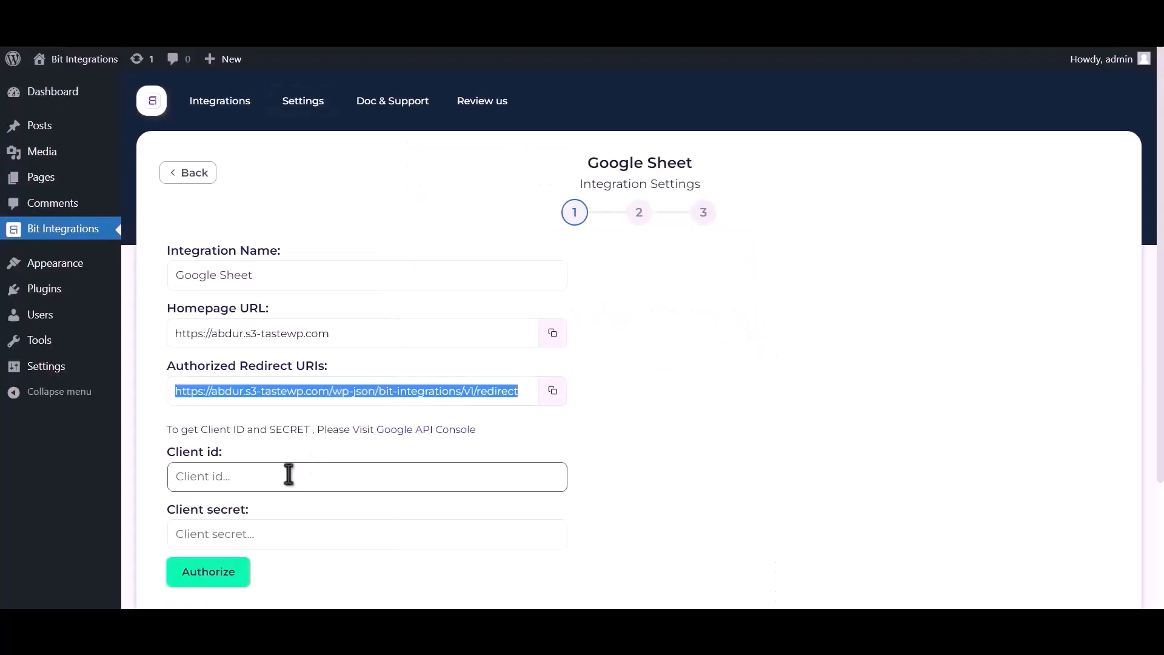
{"action": "left_click", "coordinate": [289, 474]}
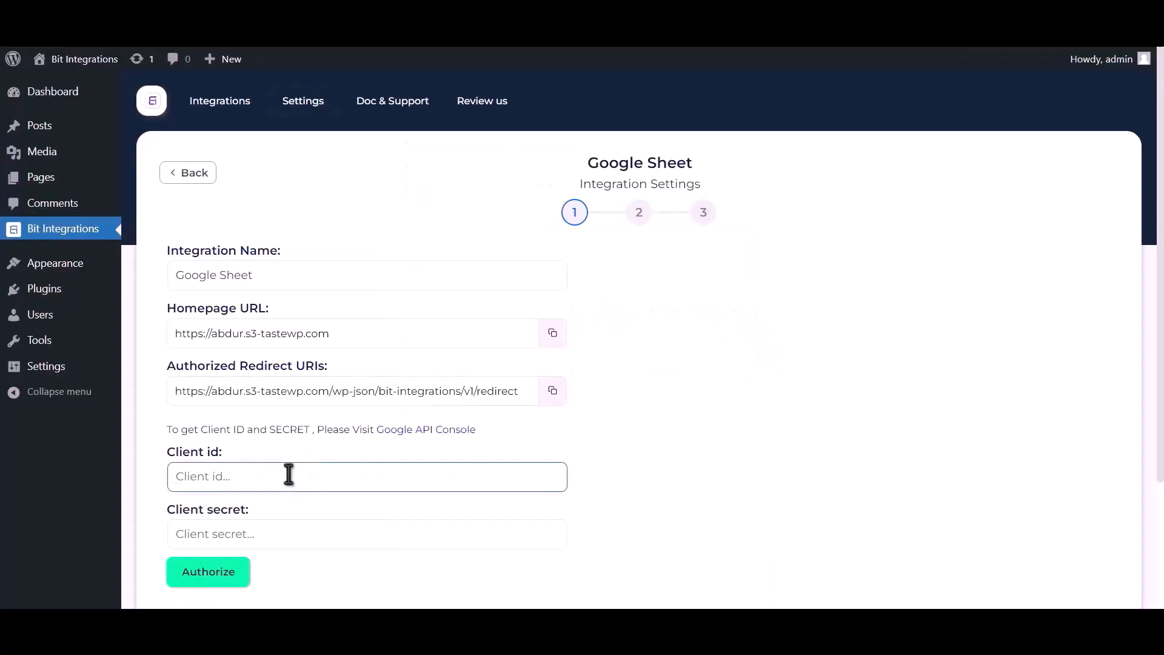
{"action": "key", "text": "ctrl+v"}
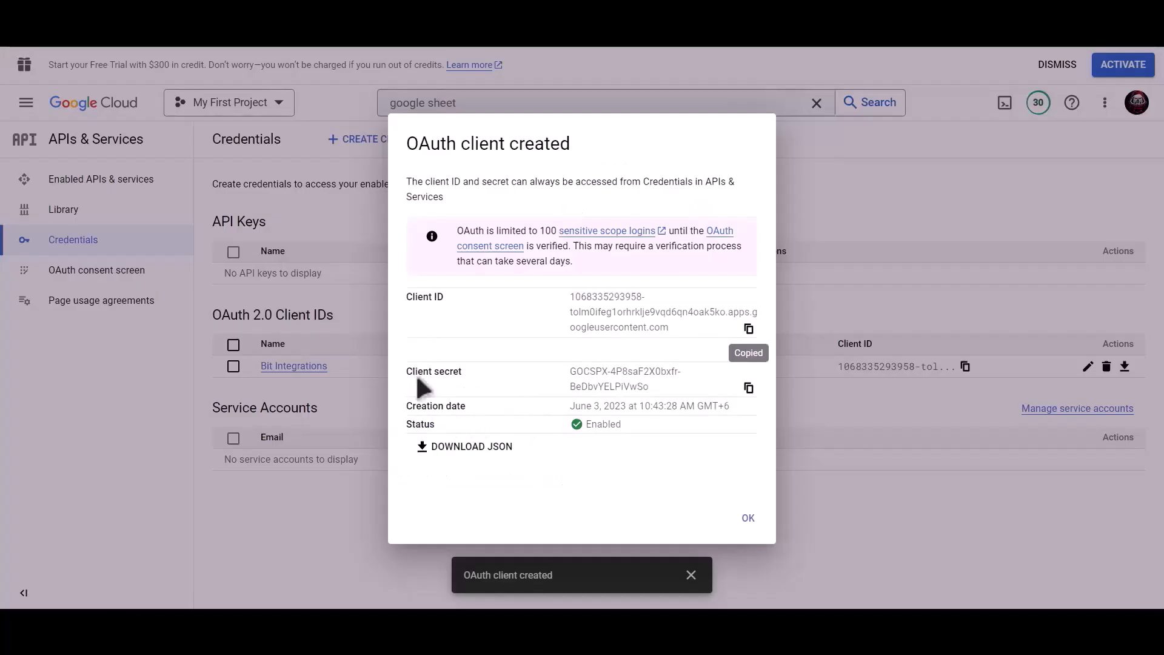
{"action": "left_click", "coordinate": [749, 388]}
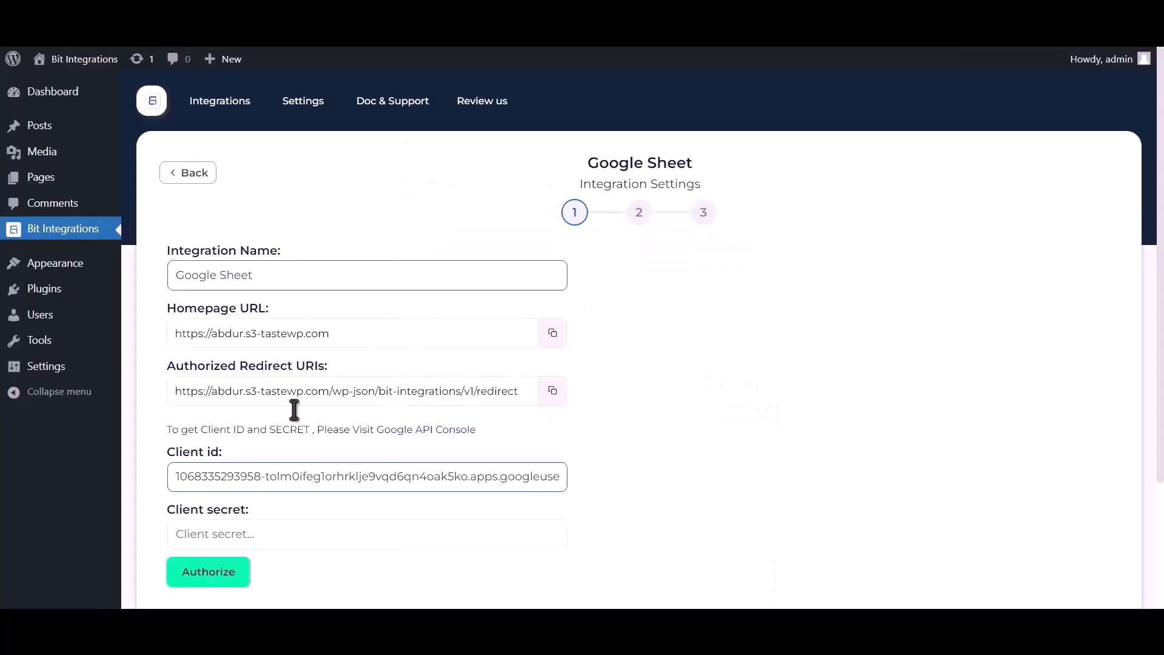
{"action": "left_click", "coordinate": [258, 532]}
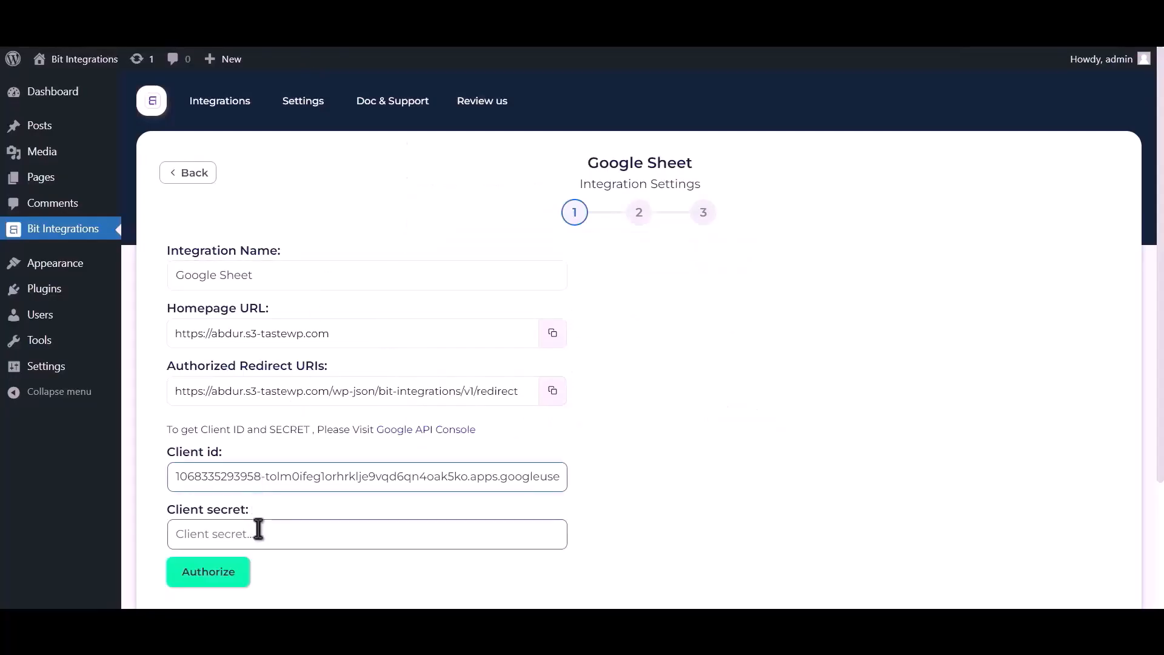
{"action": "key", "text": "ctrl+v"}
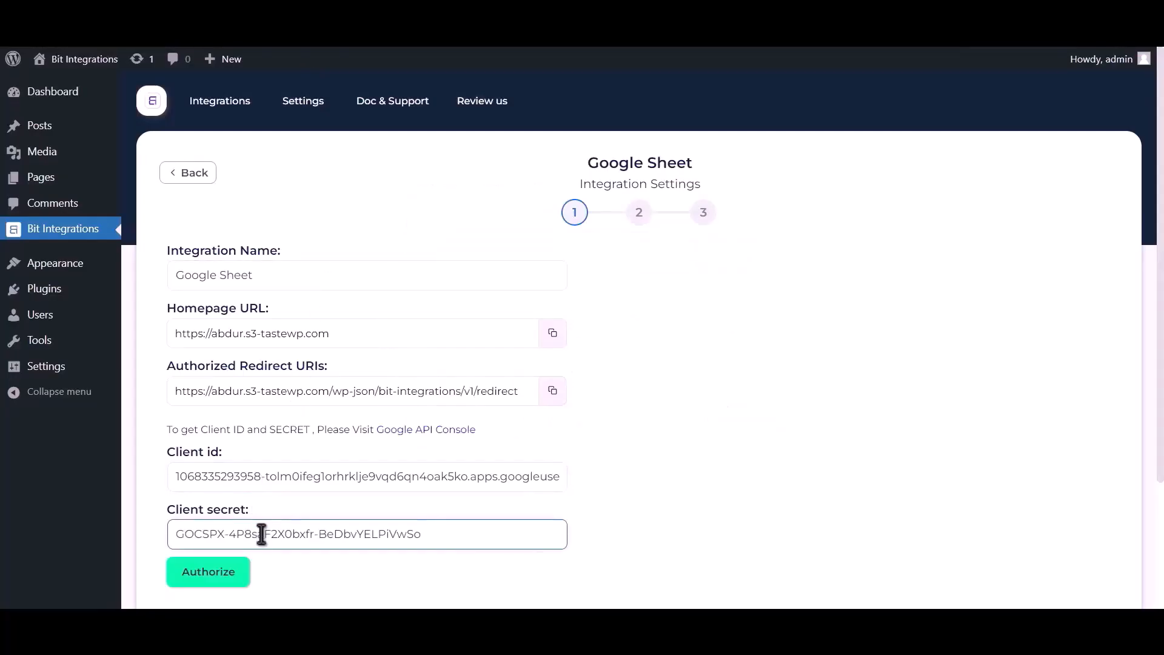
Authorize the integration with a Google account, proceeding past the unverified-app warning
{"action": "left_click", "coordinate": [214, 576]}
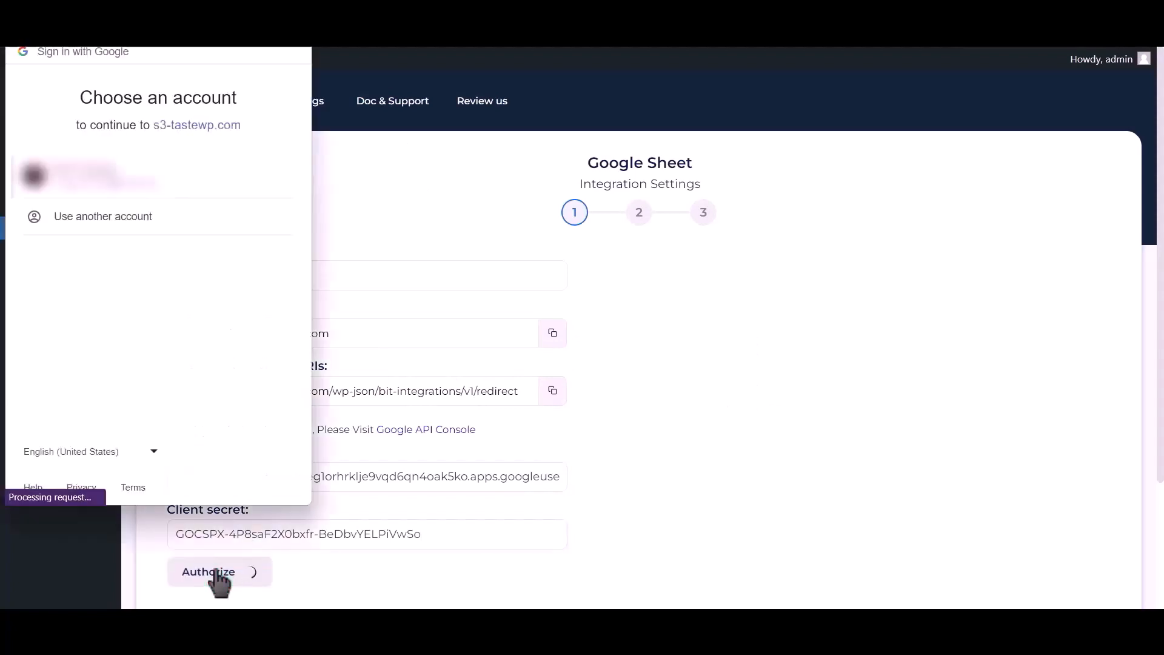
{"action": "left_click", "coordinate": [143, 182]}
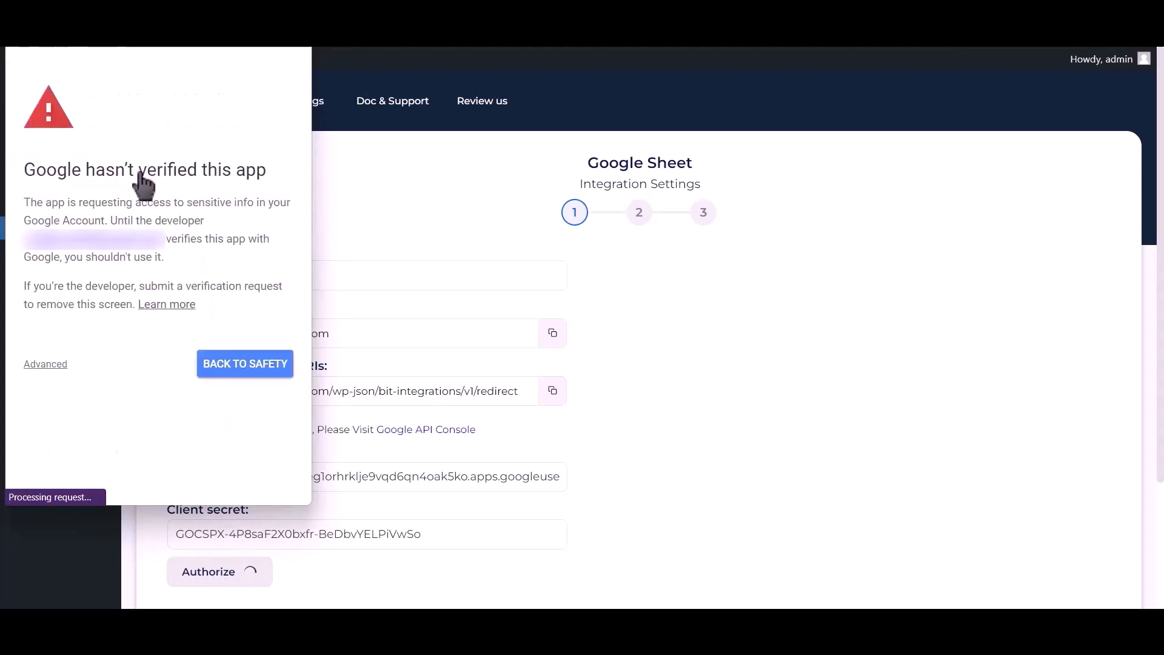
{"action": "left_click", "coordinate": [50, 365]}
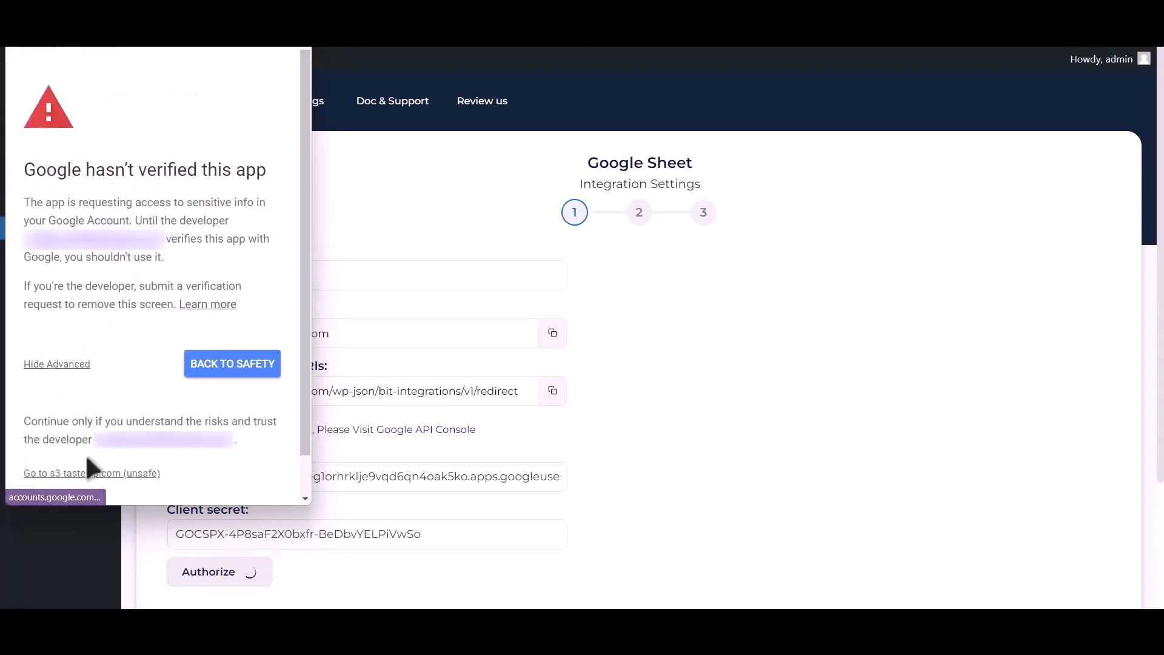
{"action": "left_click", "coordinate": [87, 474]}
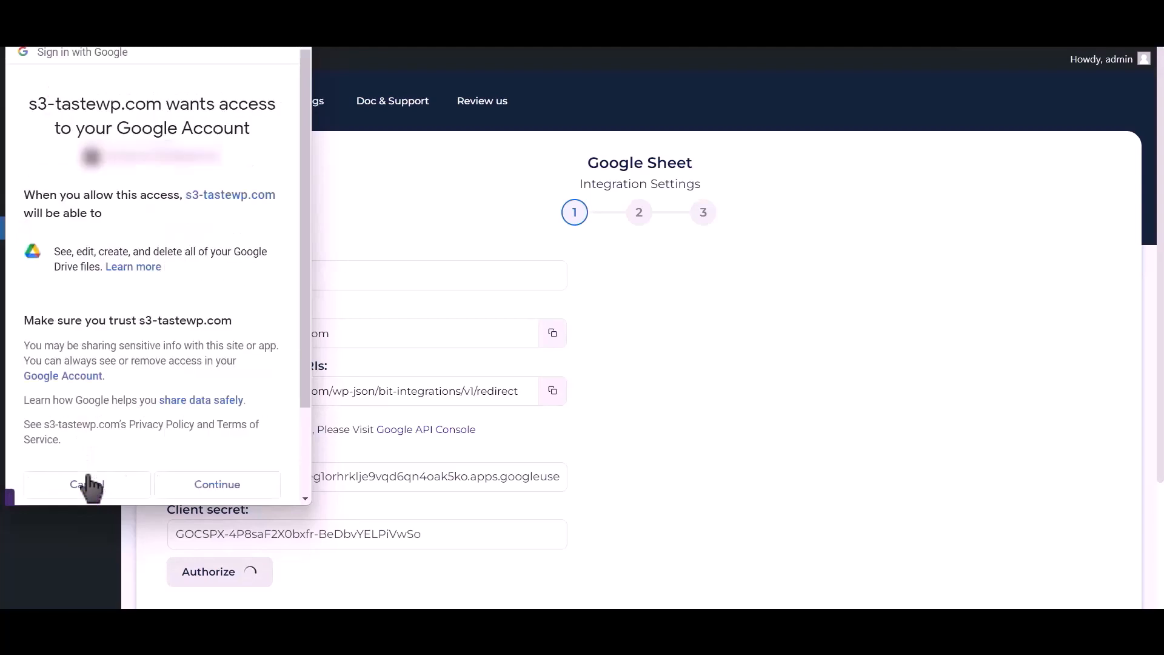
{"action": "left_click", "coordinate": [217, 482]}
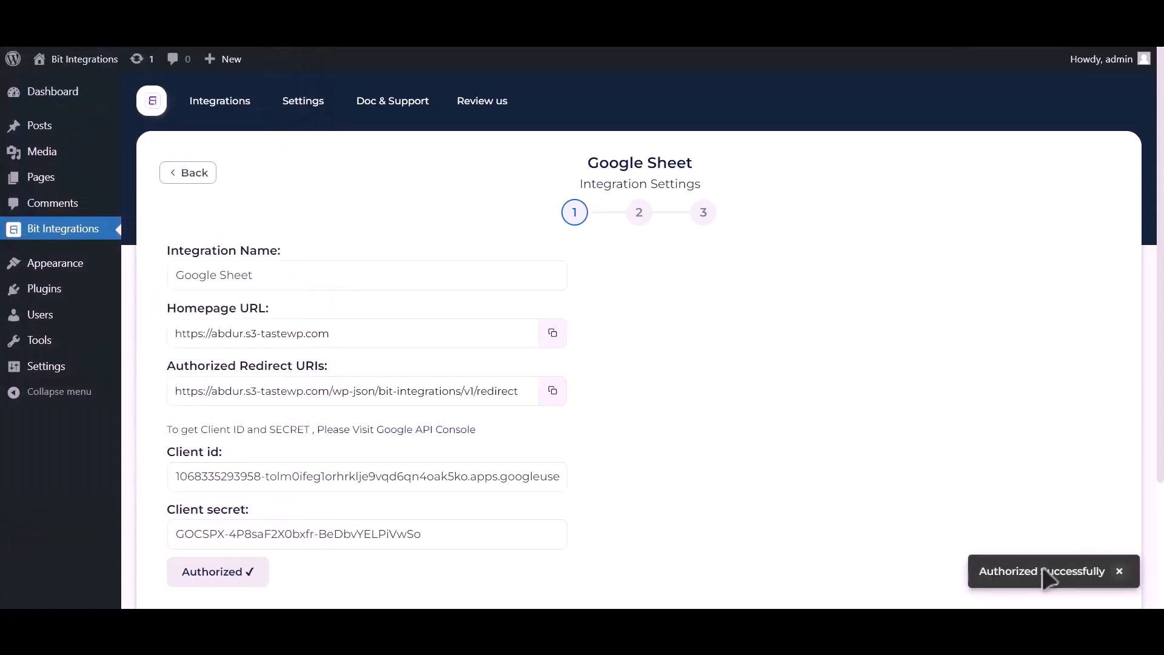
Select the Post_Google_Sheet spreadsheet and its Sheet1 worksheet with header row A1
{"action": "scroll", "coordinate": [833, 449], "scroll_direction": "down", "scroll_amount": 3}
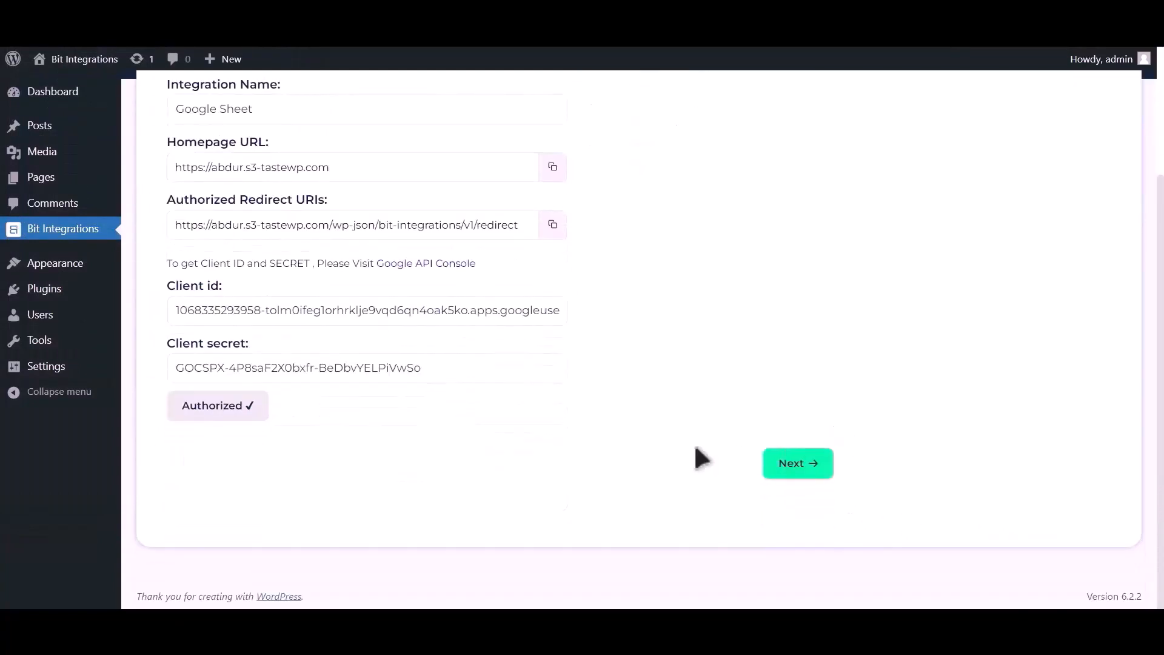
{"action": "left_click", "coordinate": [809, 466]}
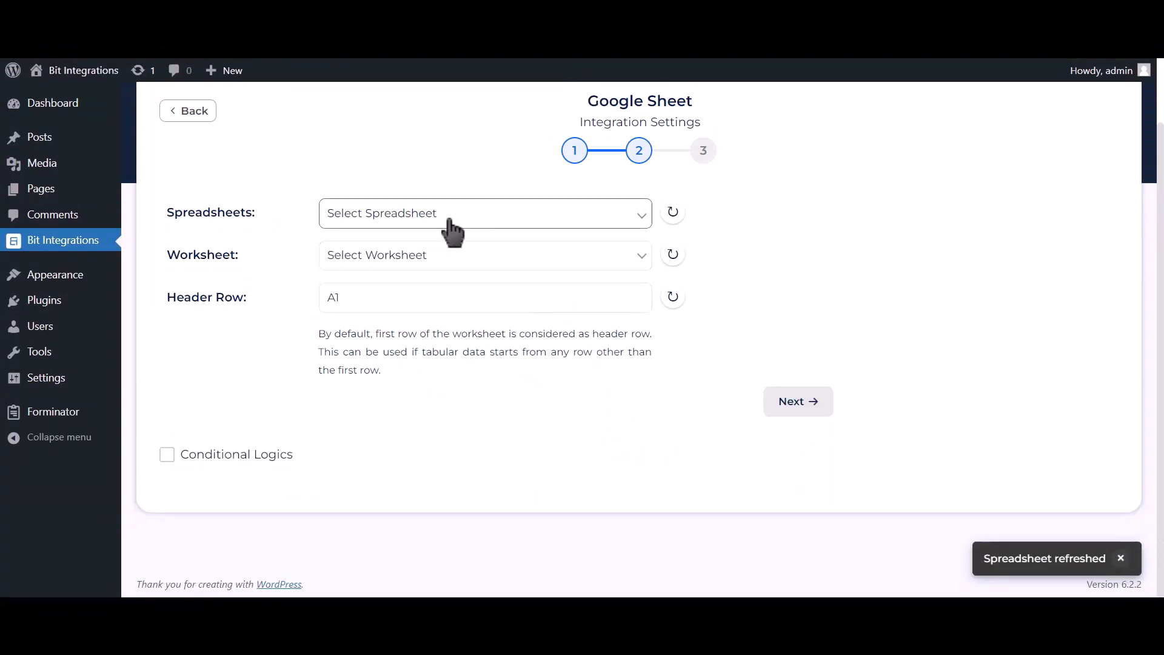
{"action": "left_click", "coordinate": [538, 228]}
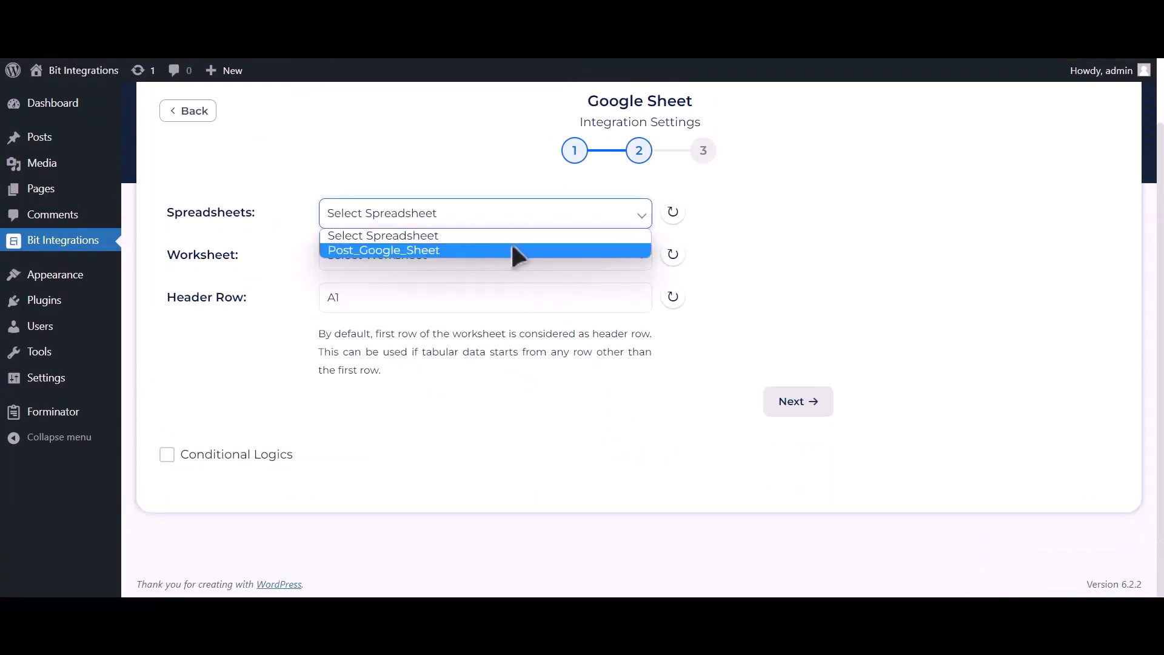
{"action": "left_click", "coordinate": [513, 250]}
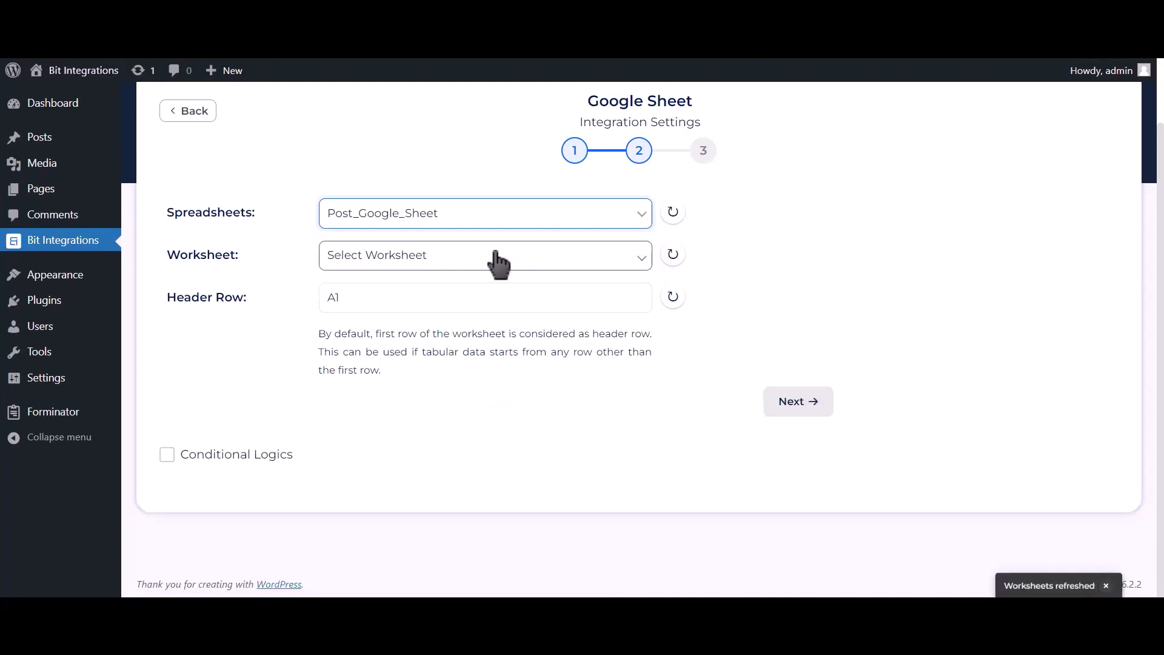
{"action": "left_click", "coordinate": [497, 254]}
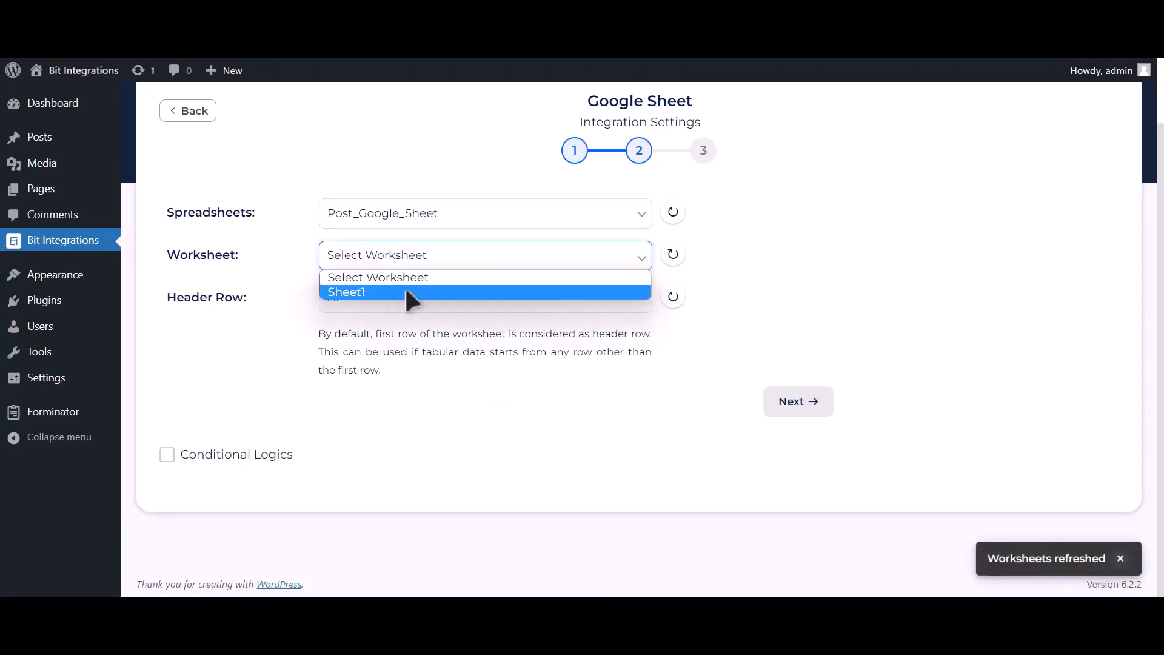
{"action": "left_click", "coordinate": [406, 292]}
{"action": "left_click", "coordinate": [410, 293]}
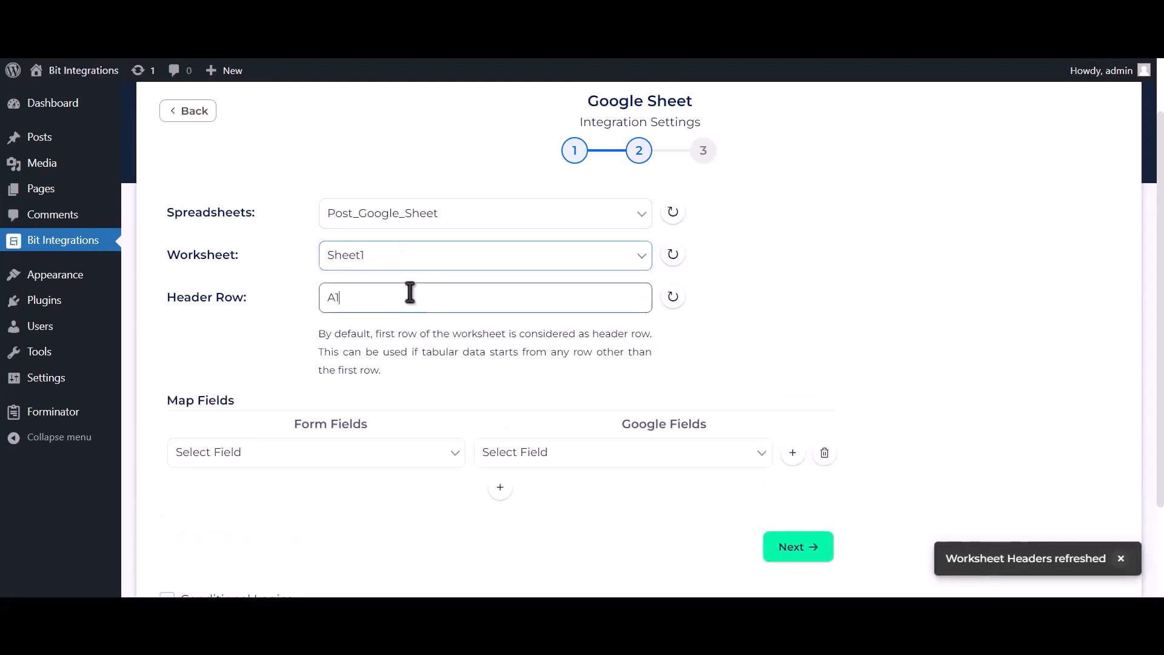
Map Name-1, Email Address-1 and Phone Number-1 to the Name, Email Address and Phone Number columns
{"action": "scroll", "coordinate": [431, 340], "scroll_direction": "down", "scroll_amount": 2}
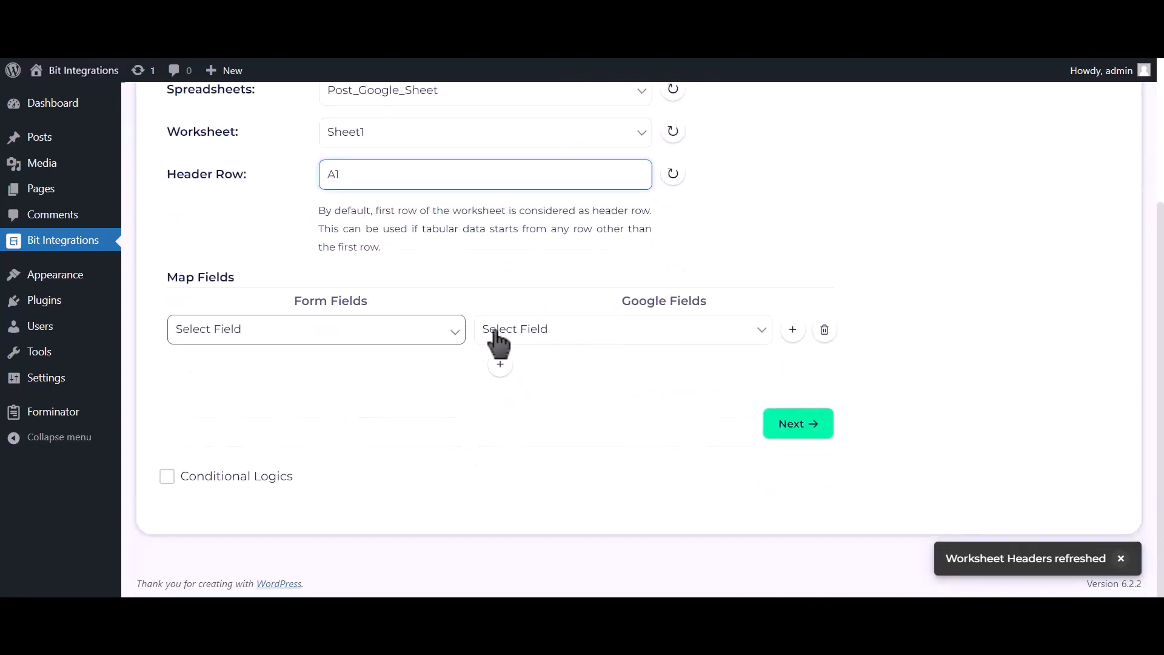
{"action": "left_click", "coordinate": [516, 331]}
{"action": "left_click", "coordinate": [515, 367]}
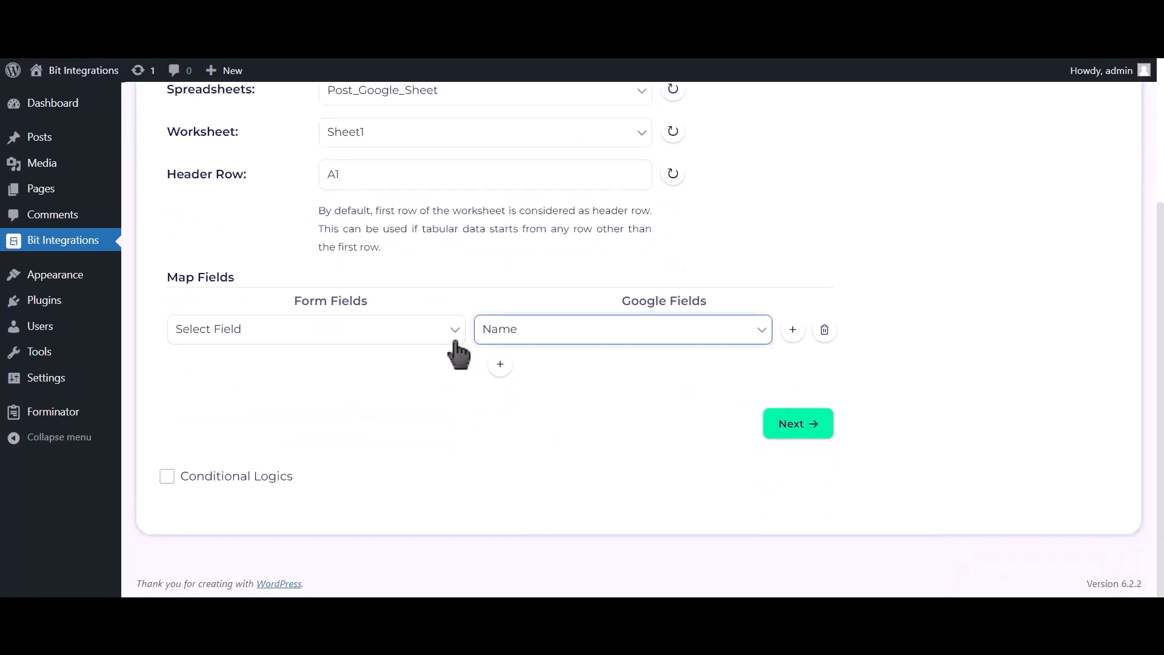
{"action": "left_click", "coordinate": [455, 340]}
{"action": "left_click", "coordinate": [418, 381]}
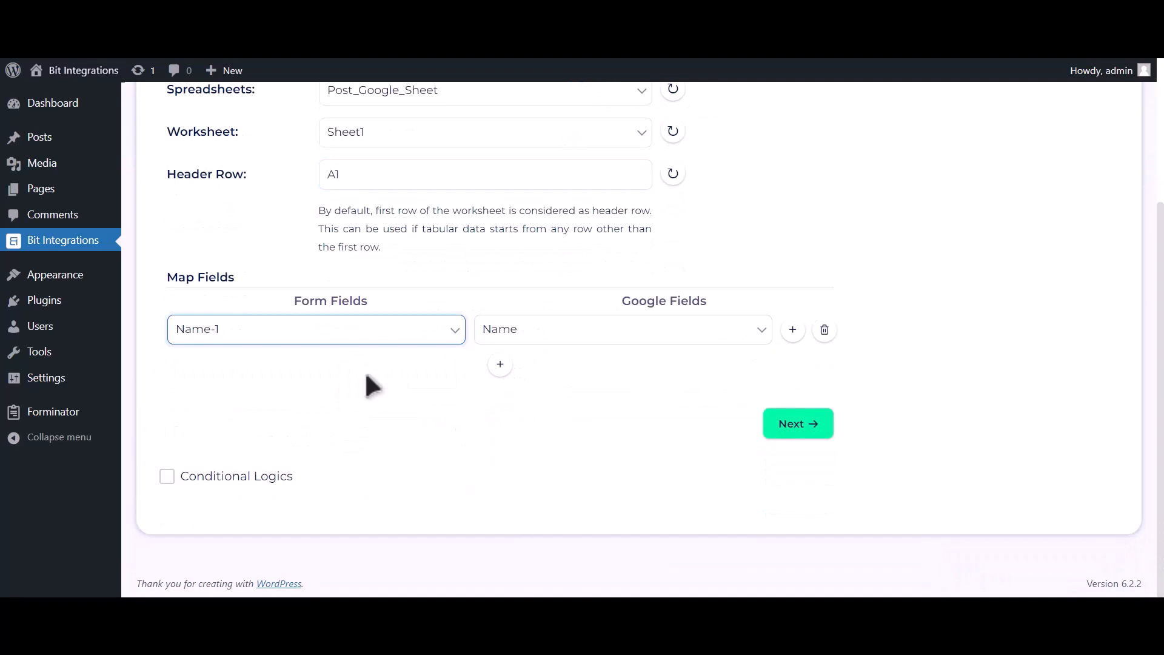
{"action": "left_click", "coordinate": [500, 365]}
{"action": "left_click", "coordinate": [522, 367]}
{"action": "left_click", "coordinate": [527, 418]}
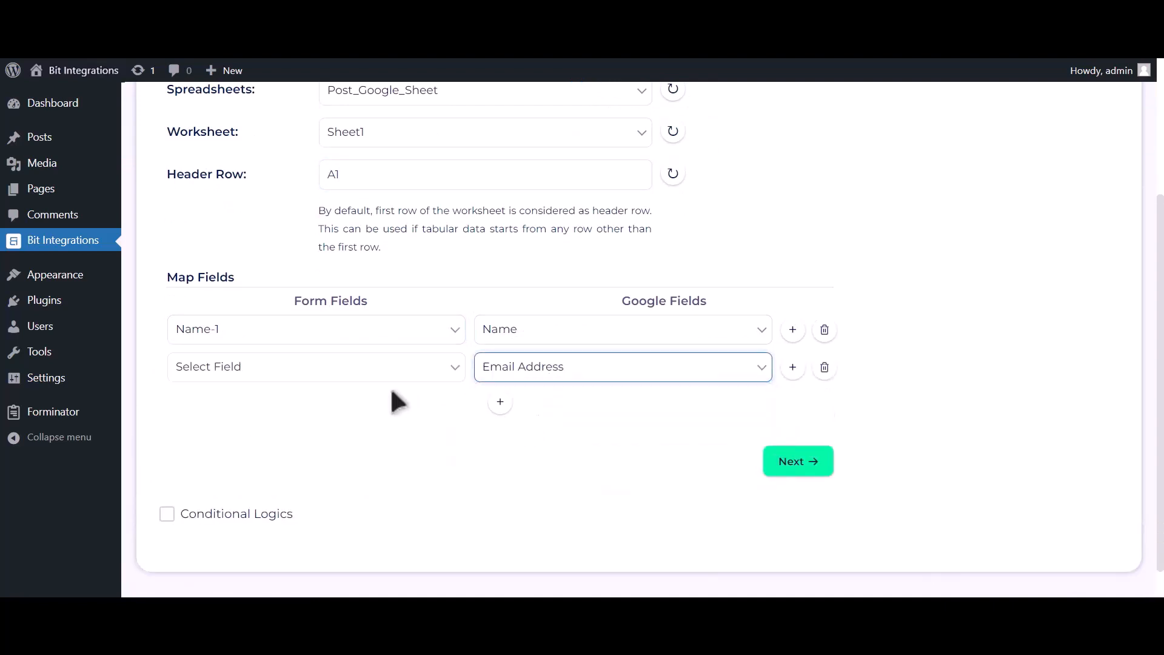
{"action": "left_click", "coordinate": [341, 374]}
{"action": "left_click", "coordinate": [315, 431]}
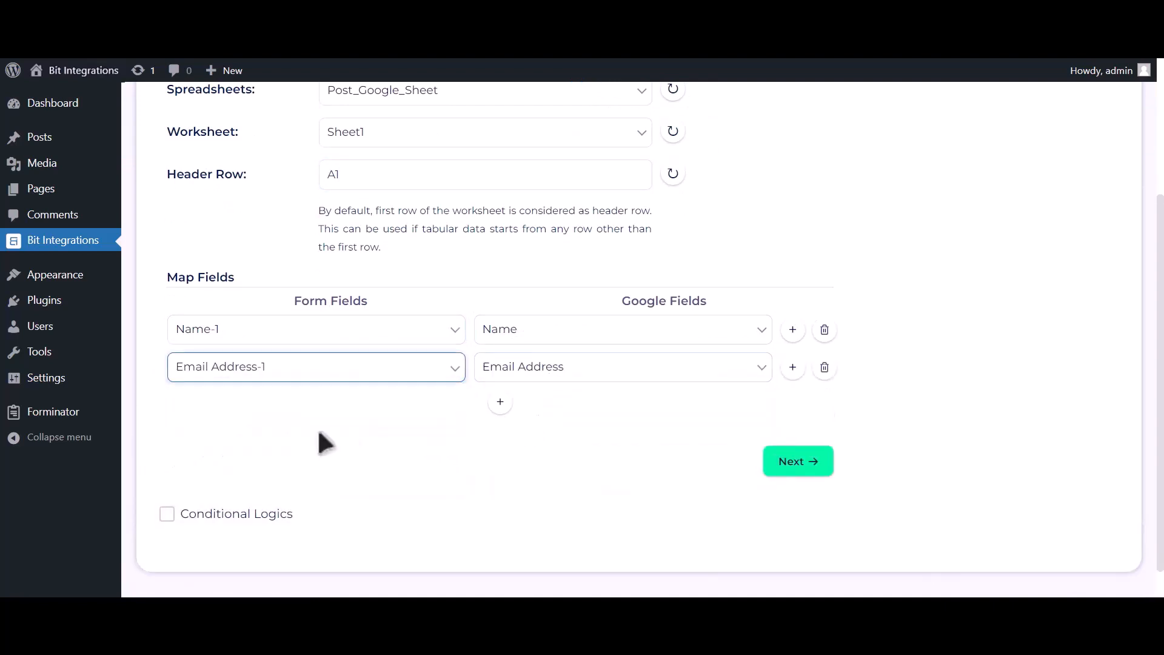
{"action": "left_click", "coordinate": [501, 404]}
{"action": "left_click", "coordinate": [531, 408]}
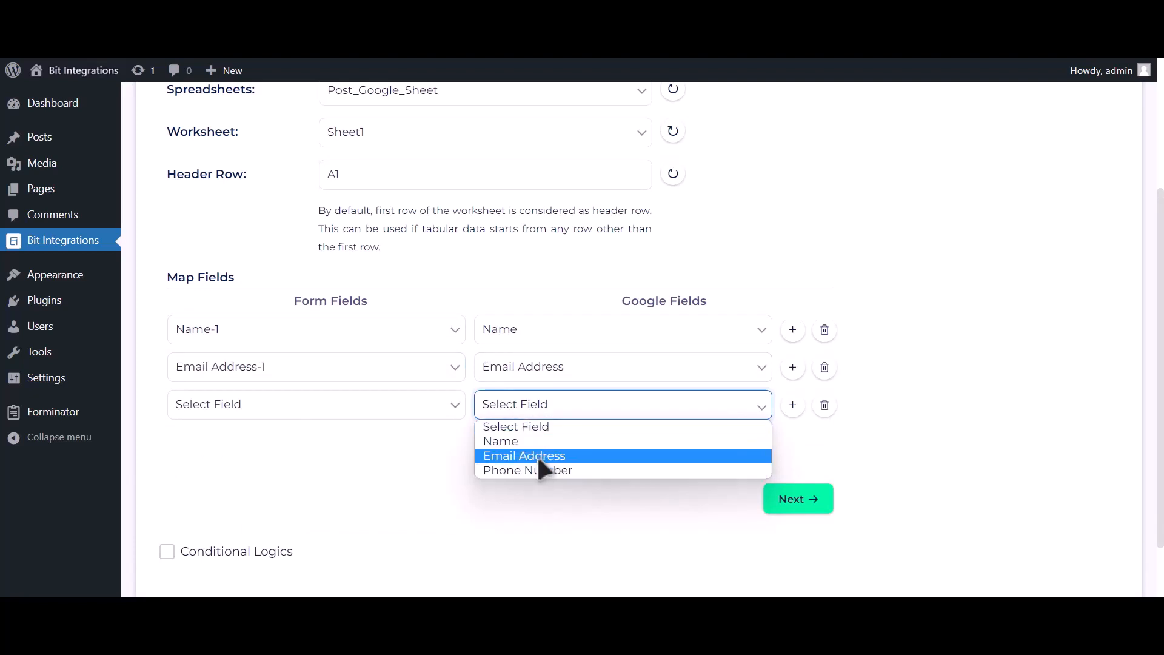
{"action": "left_click", "coordinate": [541, 470]}
{"action": "left_click", "coordinate": [418, 410]}
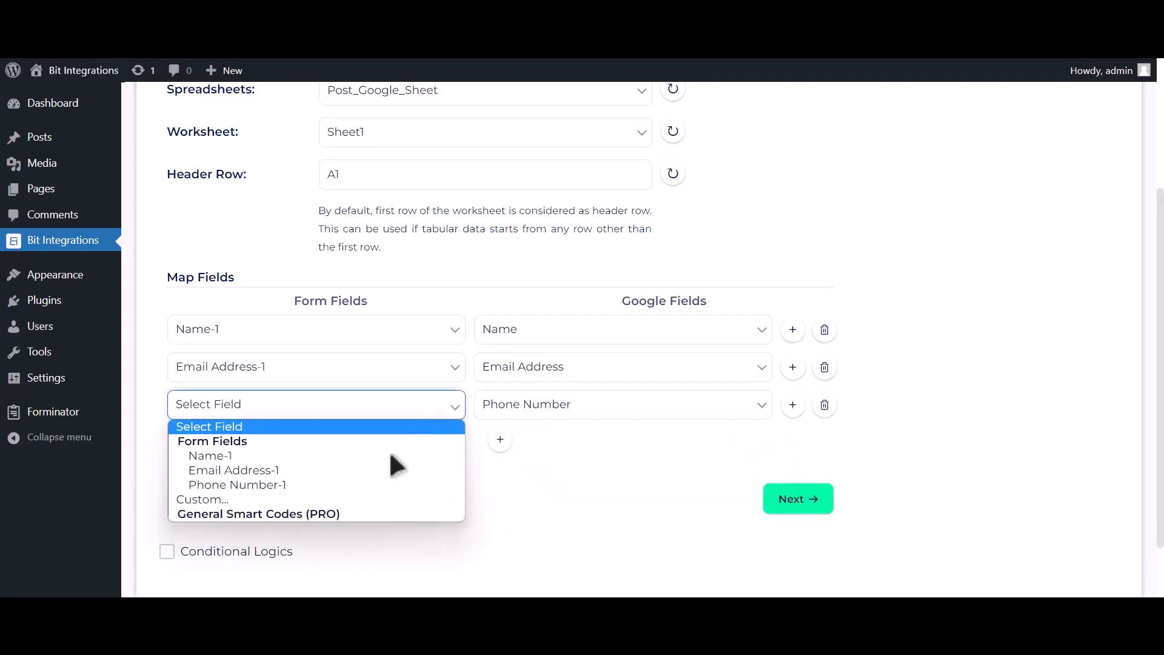
{"action": "left_click", "coordinate": [376, 485]}
Turn on conditional logic for the Google Sheet integration
{"action": "scroll", "coordinate": [328, 497], "scroll_direction": "down", "scroll_amount": 2}
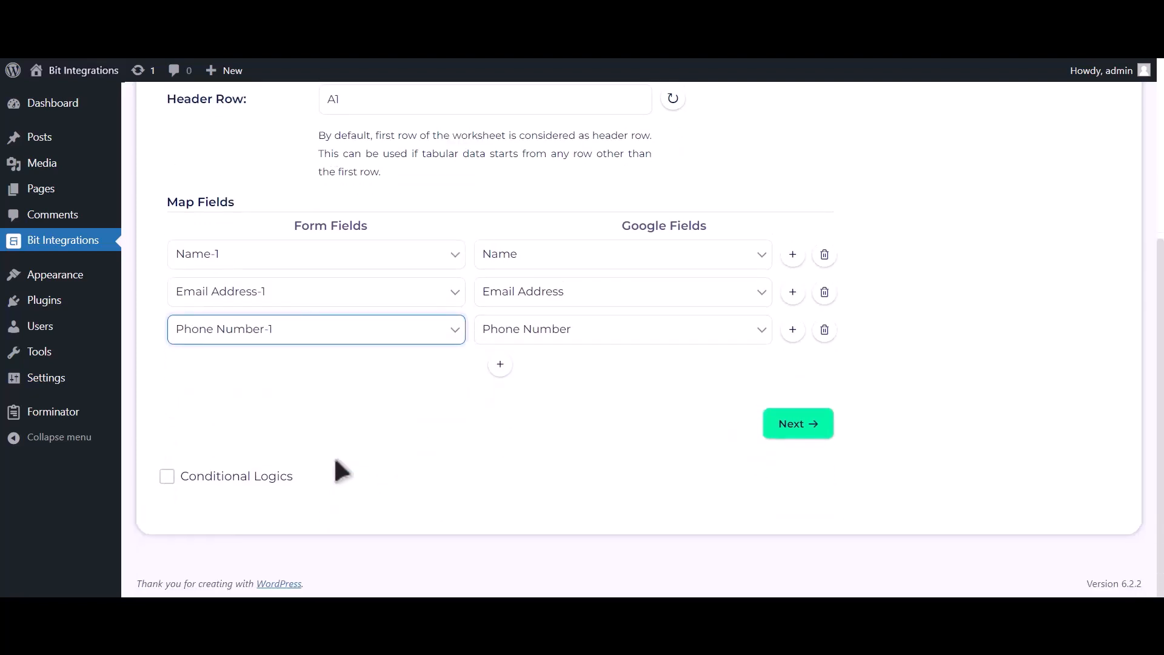
{"action": "left_click", "coordinate": [255, 477]}
{"action": "scroll", "coordinate": [273, 467], "scroll_direction": "down", "scroll_amount": 3}
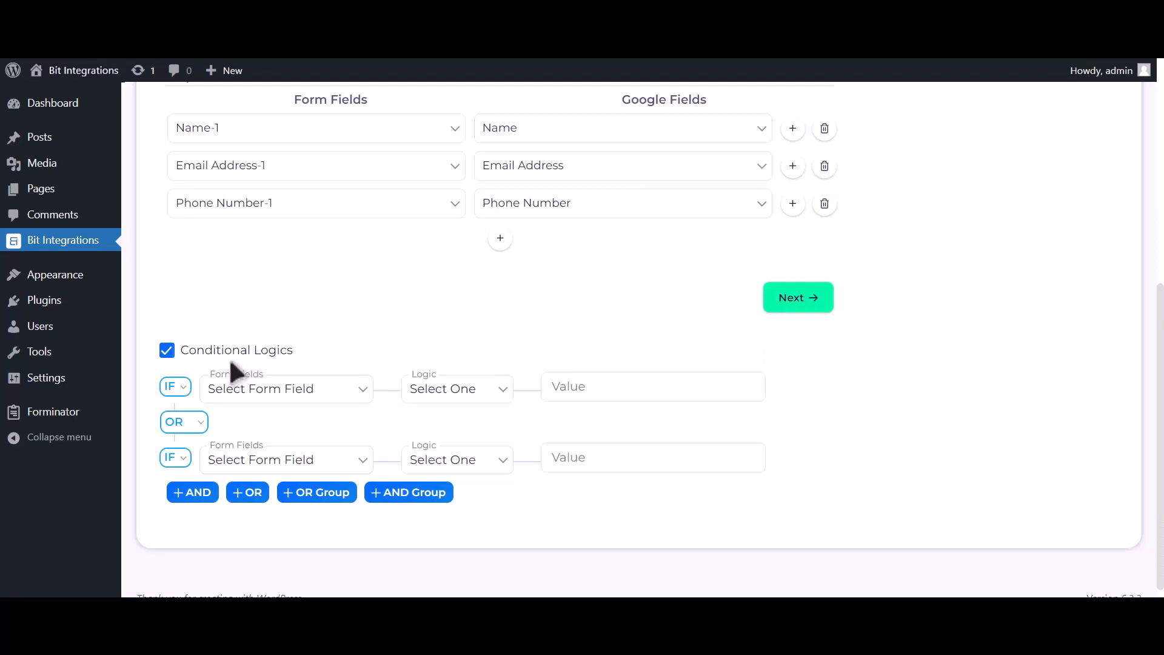
Finish and save the Google Sheet integration with Conditional Logics unchecked
{"action": "left_click", "coordinate": [230, 356]}
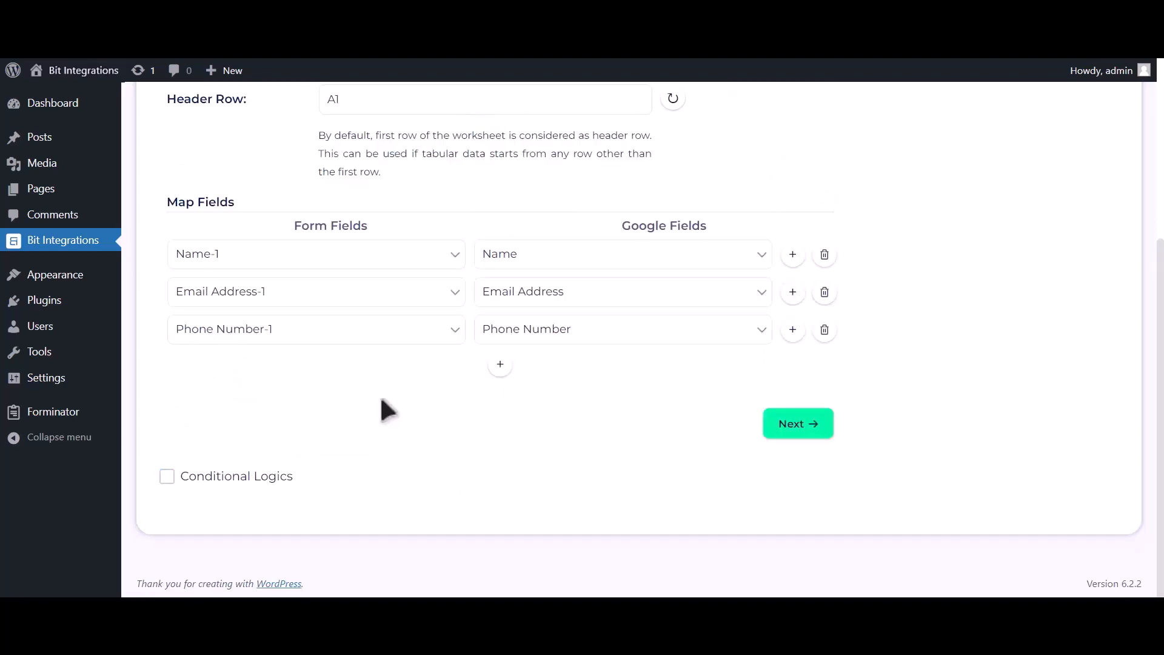
{"action": "left_click", "coordinate": [799, 426]}
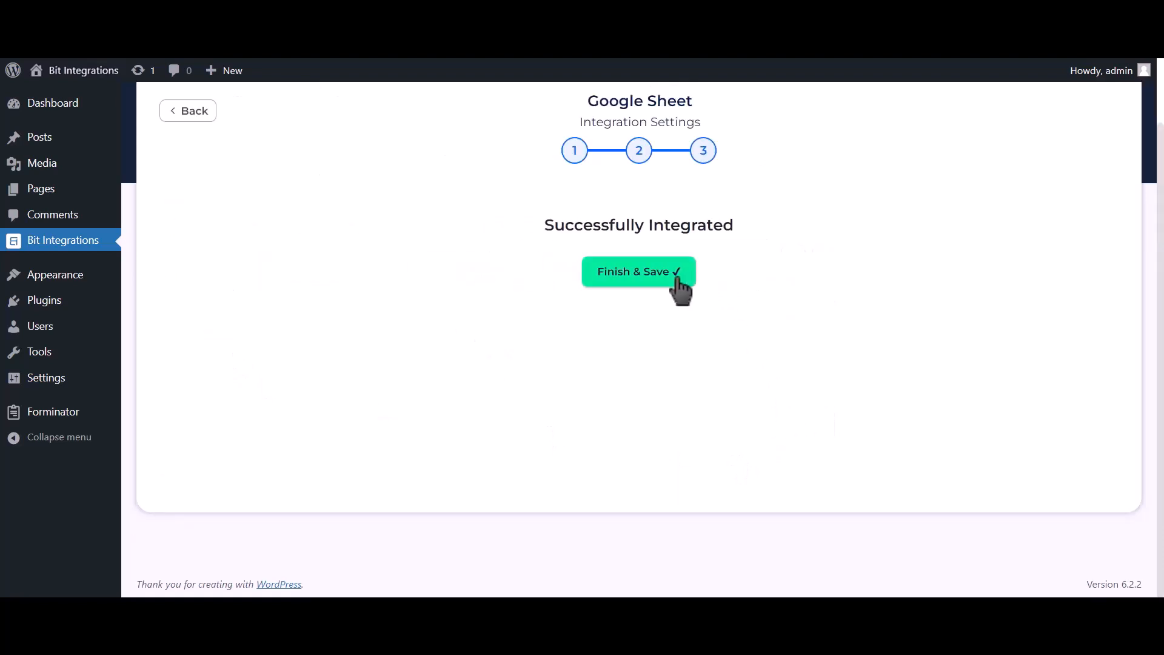
{"action": "left_click", "coordinate": [678, 283]}
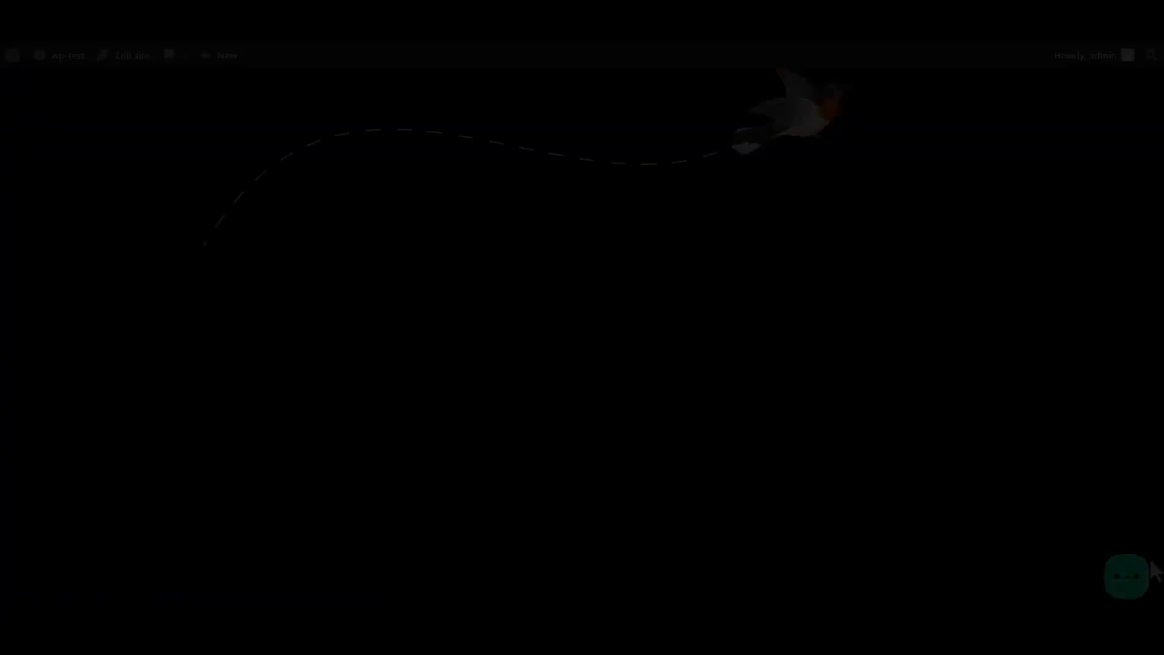
In the Bit Assist widget's Bit Integrations form, submit a name, e-mail address and phone number
{"action": "left_click", "coordinate": [1132, 588]}
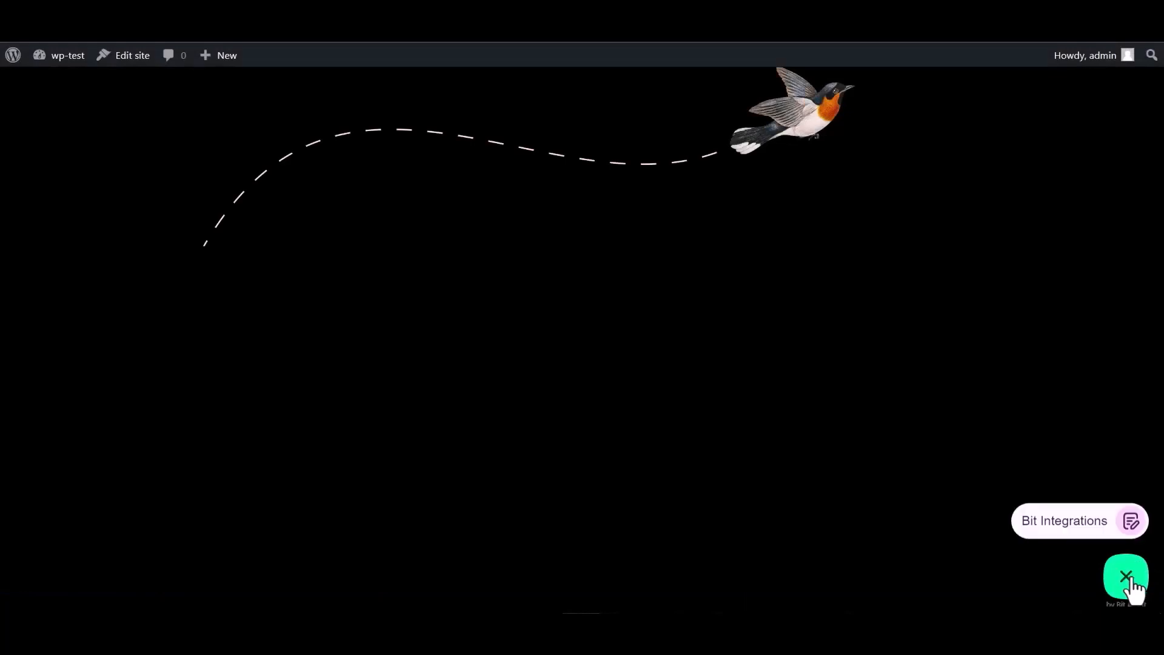
{"action": "left_click", "coordinate": [1057, 521]}
{"action": "left_click", "coordinate": [968, 394]}
{"action": "type", "text": "Bit Integrations"}
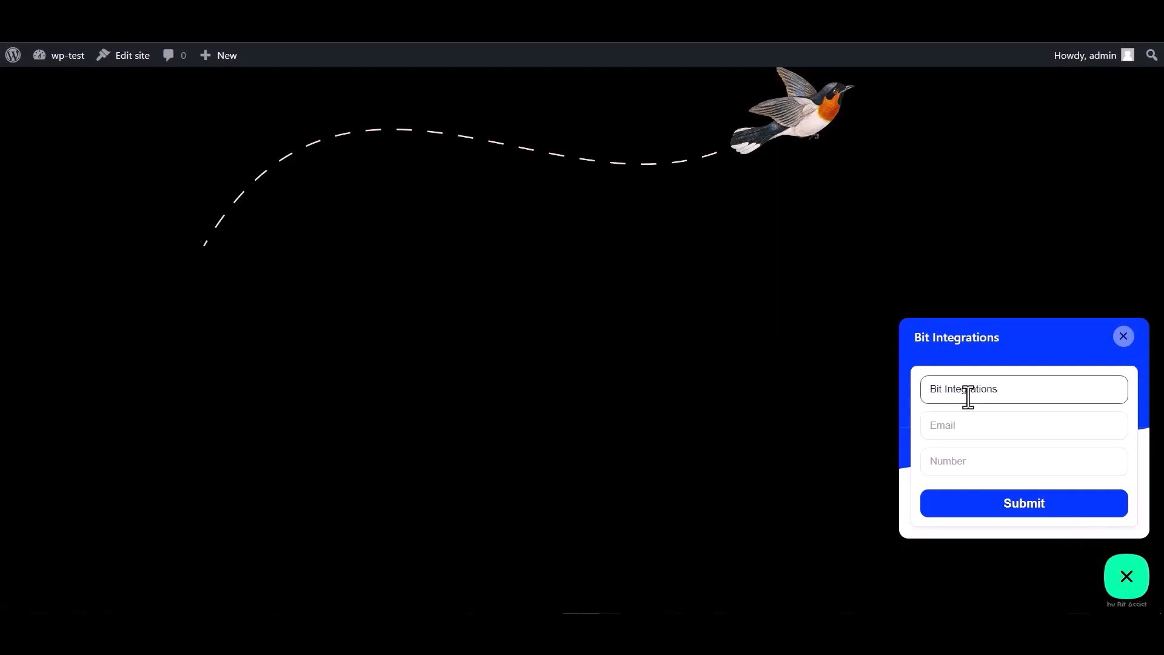
{"action": "left_click", "coordinate": [978, 424]}
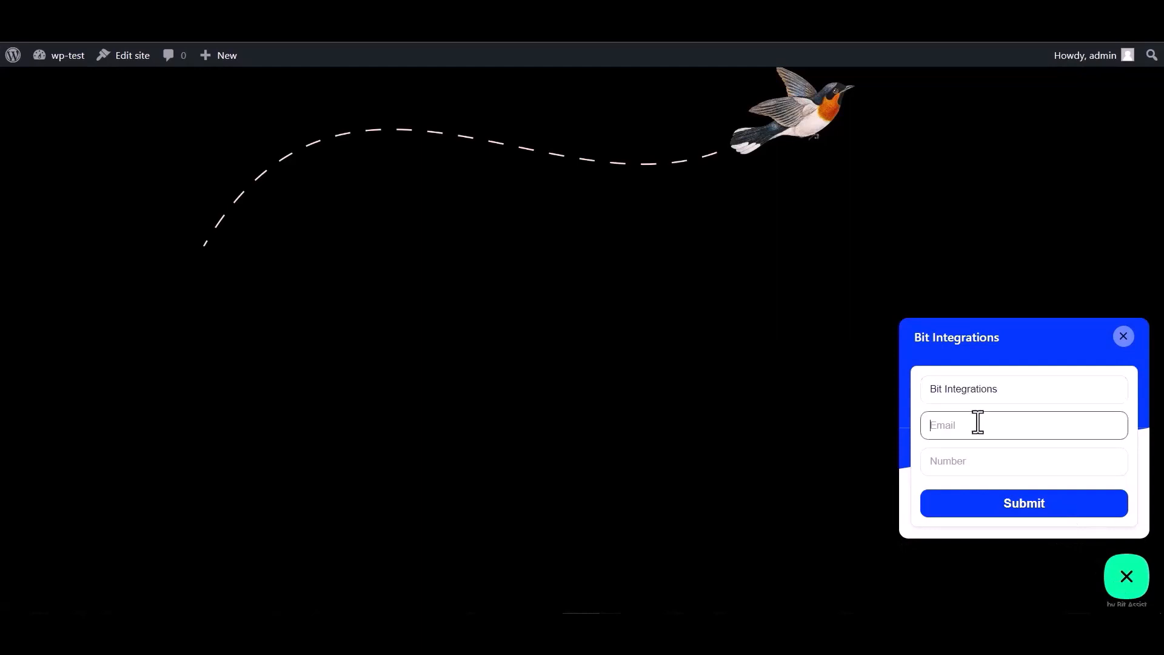
{"action": "left_click", "coordinate": [961, 456]}
{"action": "type", "text": "44455566"}
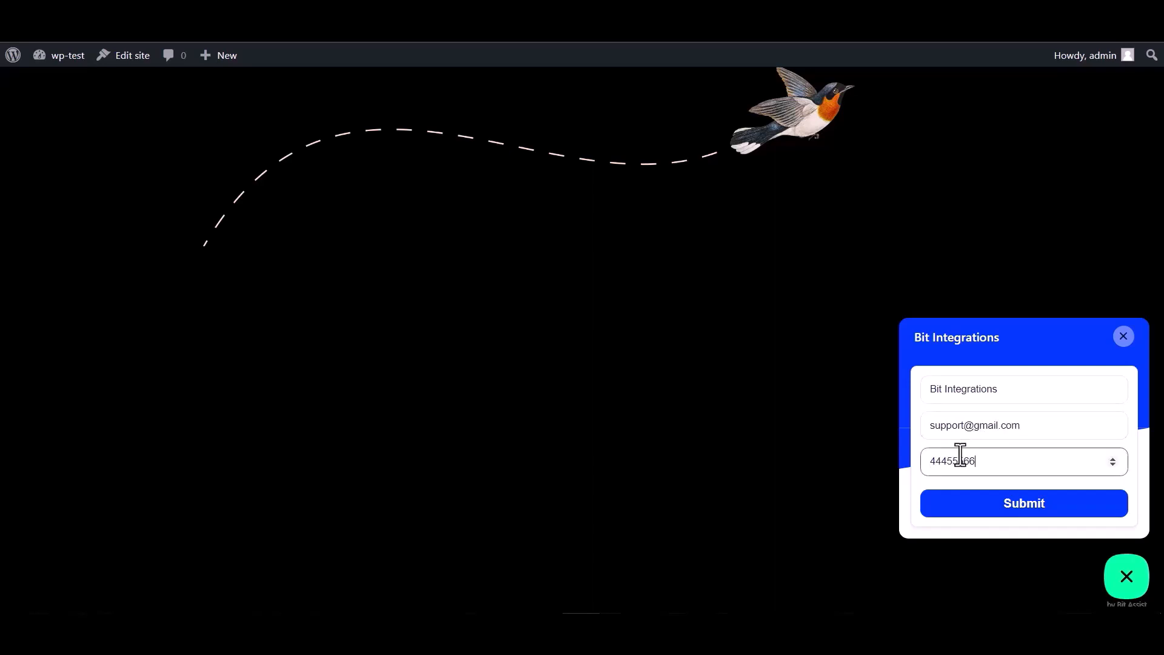
{"action": "type", "text": "6"}
{"action": "left_click", "coordinate": [1025, 510]}
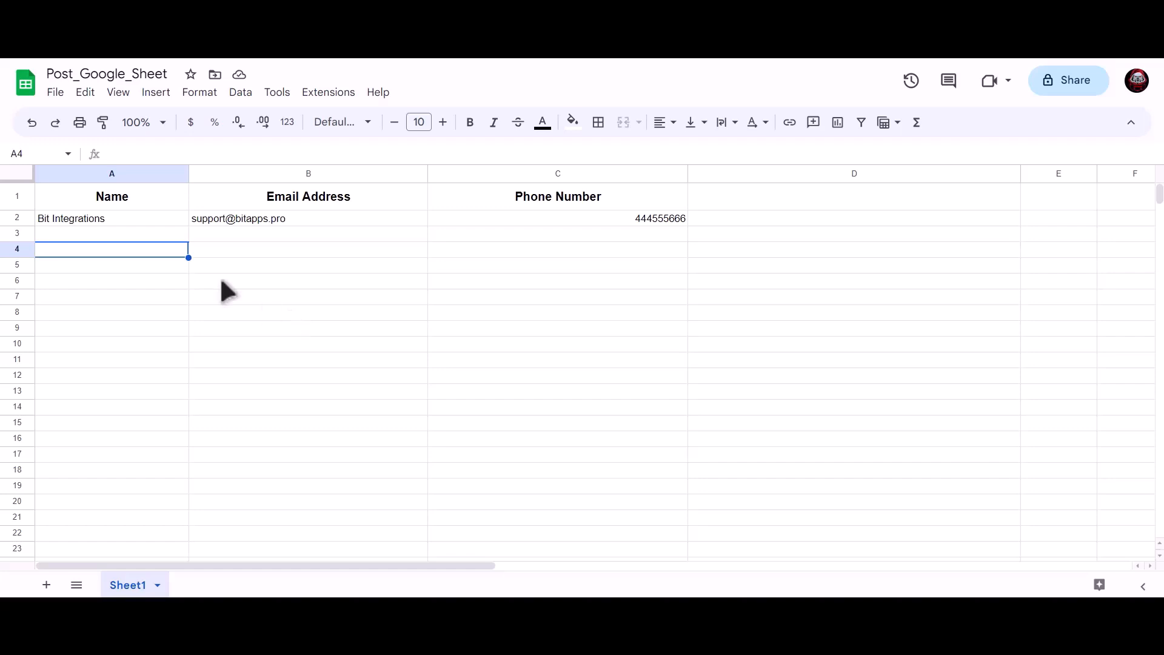
{"action": "key", "text": "Up"}
{"action": "key", "text": "Up"}
{"action": "left_click", "coordinate": [242, 216]}
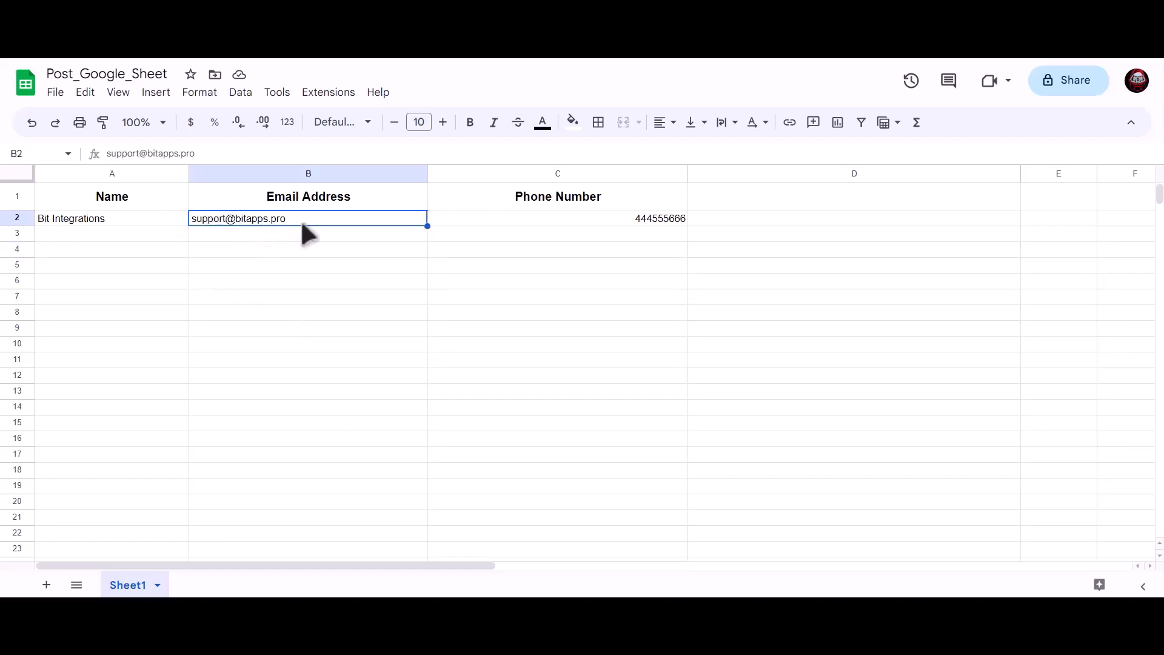
{"action": "left_click", "coordinate": [548, 218]}
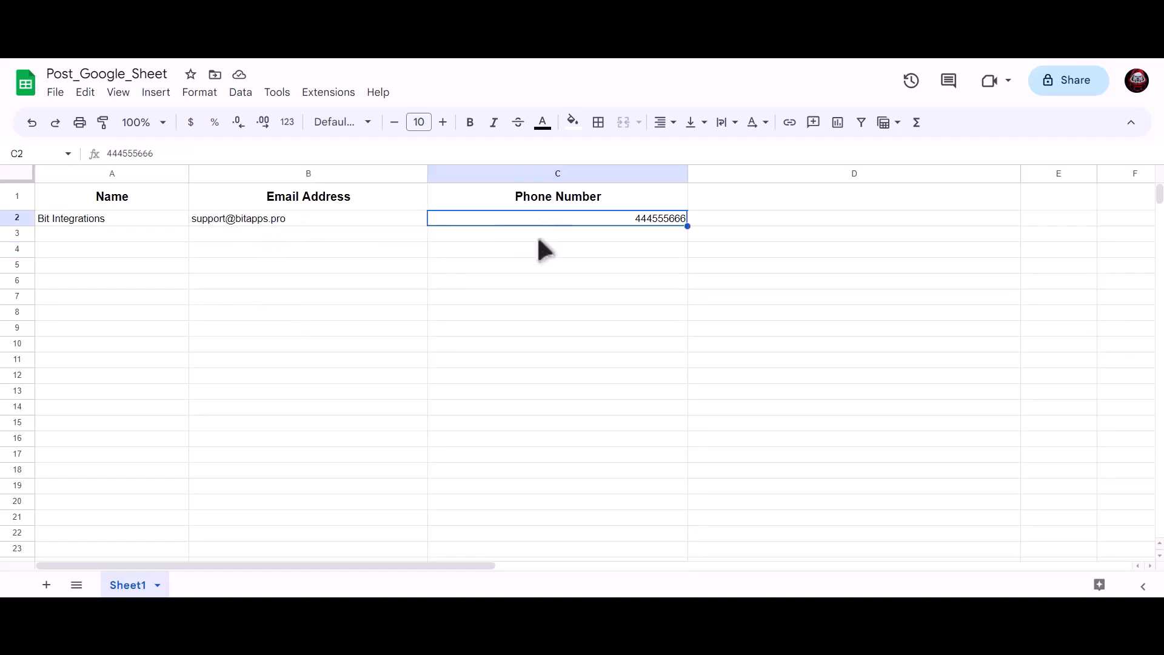
{"action": "left_click", "coordinate": [338, 279]}
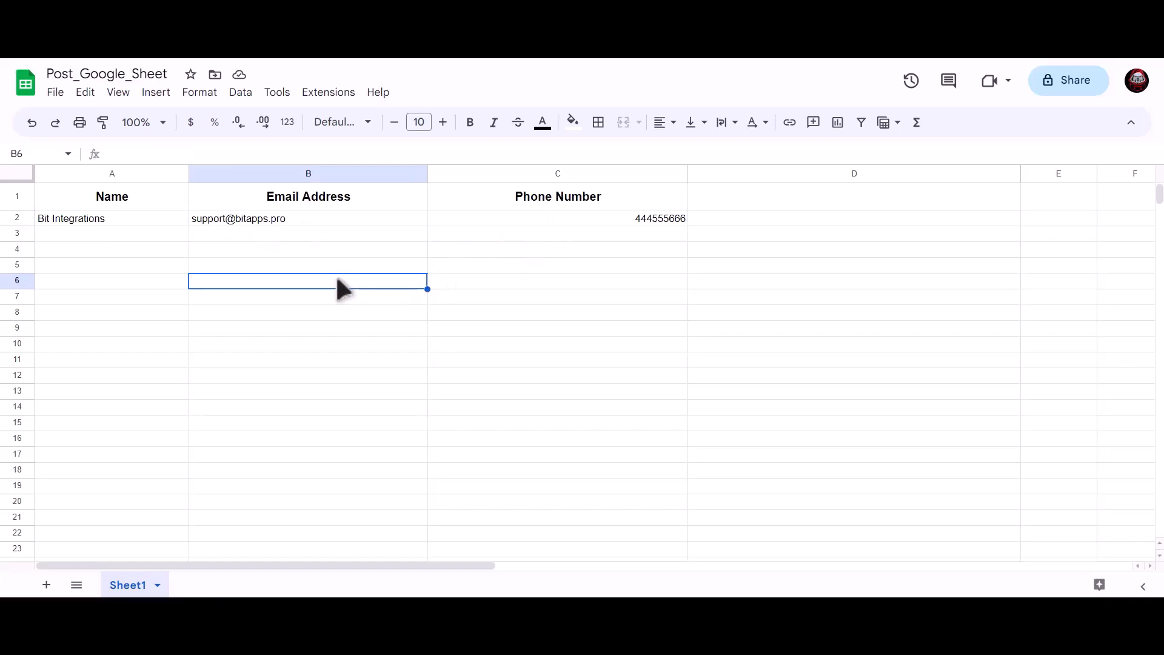